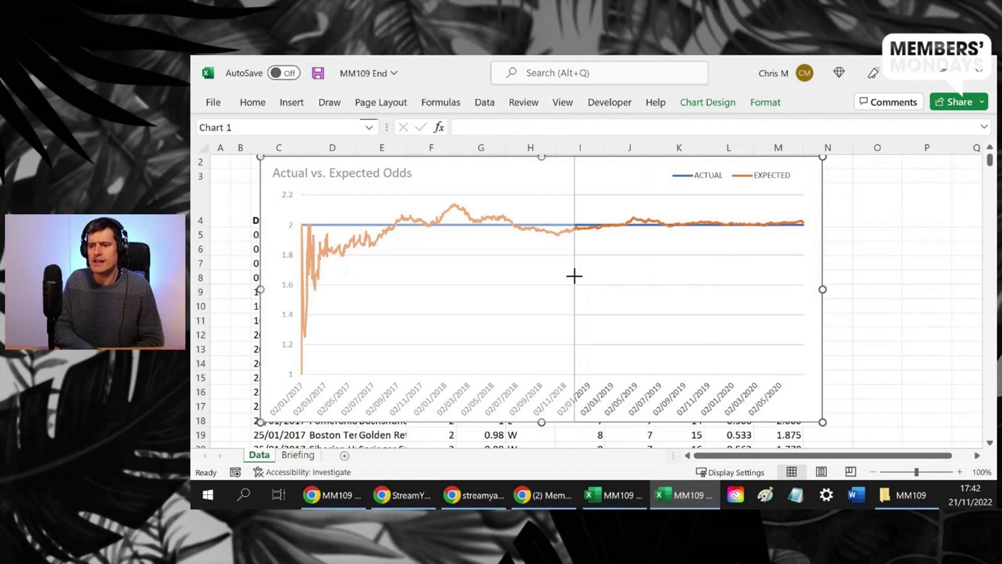
- Narrow the Actual vs. Expected Odds chart by pulling its right edge left
drag(574, 275, 575, 275)
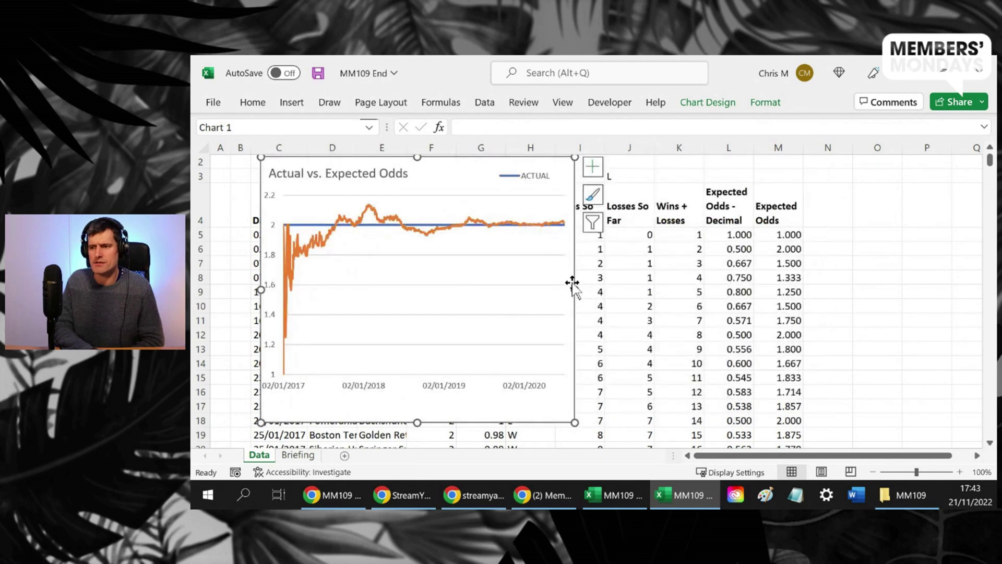
- Move the chart down to around row 15 and add a 'Streak' heading in N4
click(783, 216)
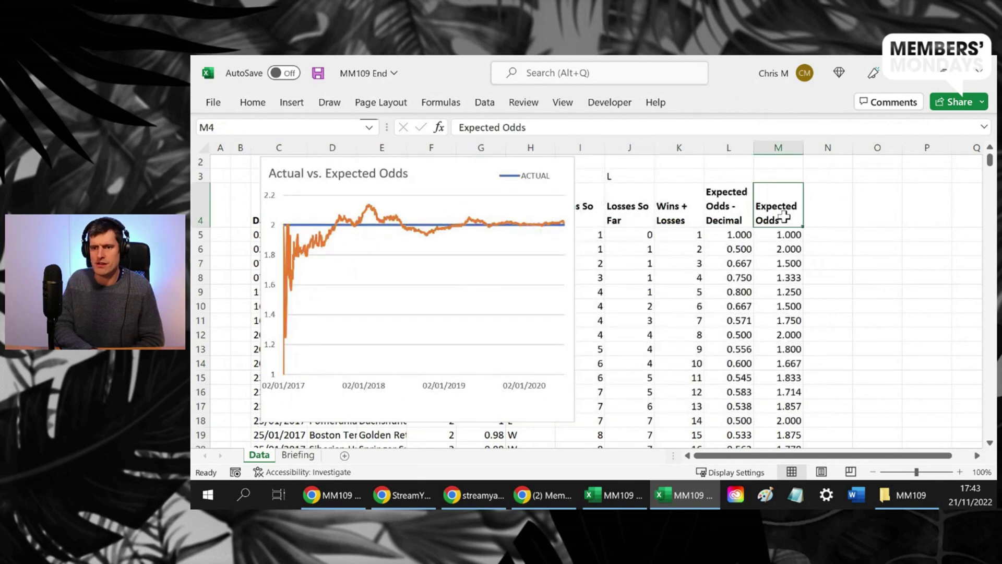
drag(502, 162, 460, 379)
click(856, 224)
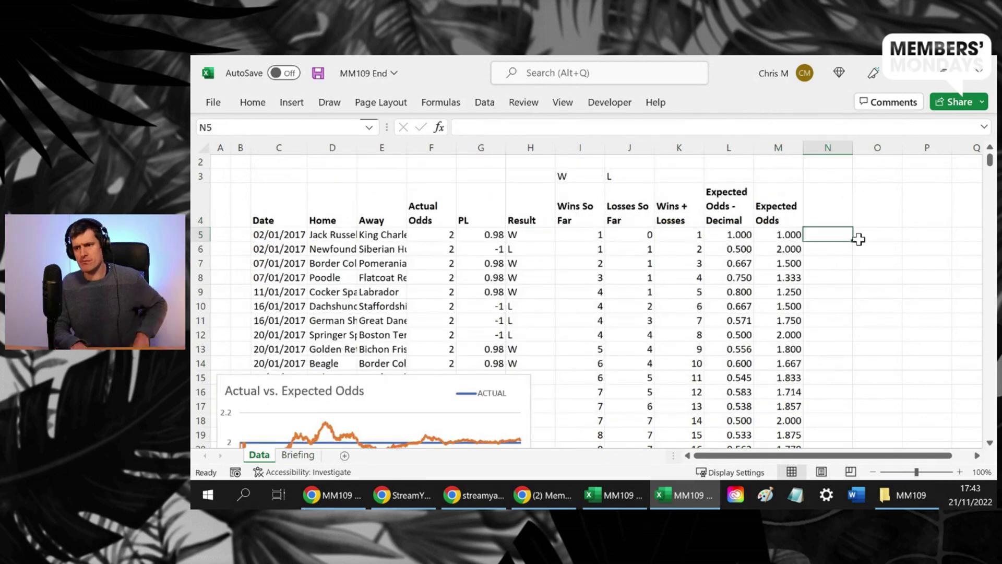
text(Streak)
key(Return)
- Build the N5 formula =IF(H5<>H4,IF(H5="W","W","L"),"streak")
text(=if()
key(Left)
key(Left)
key(Left)
key(Left)
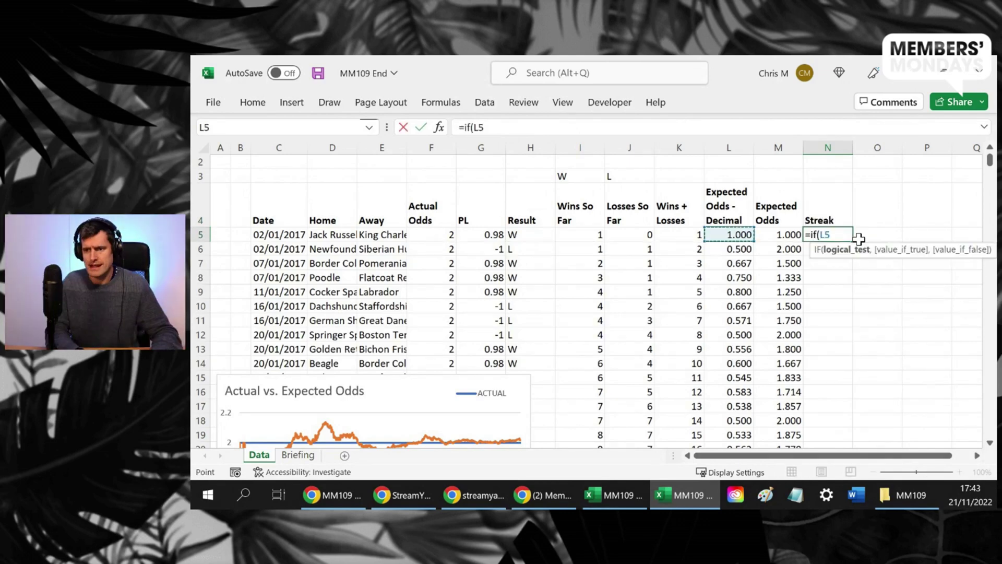
key(Left)
key(Left)
text(<>)
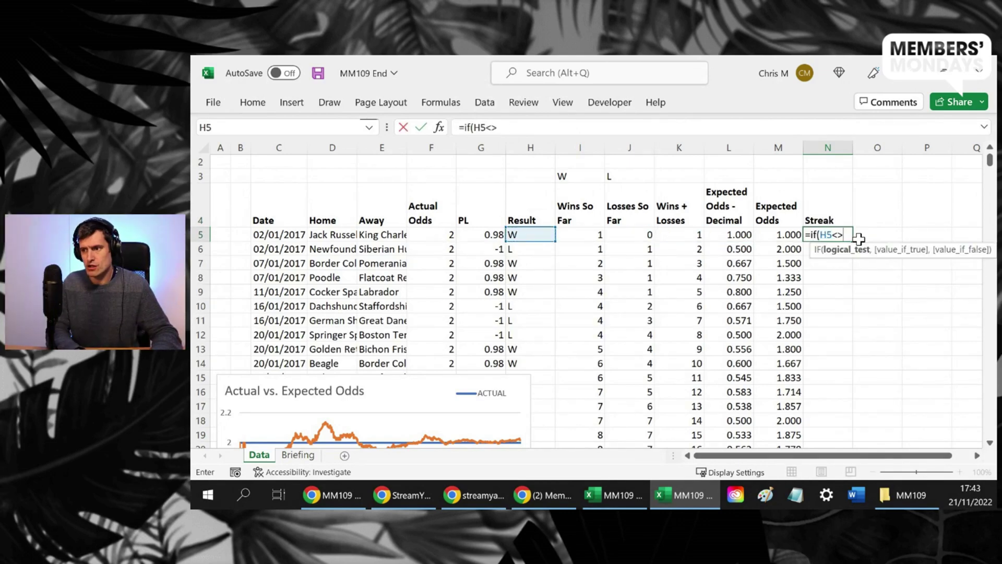
key(Up)
key(Left)
key(Left)
key(Left)
key(Left)
key(Left)
key(Left)
text(,)
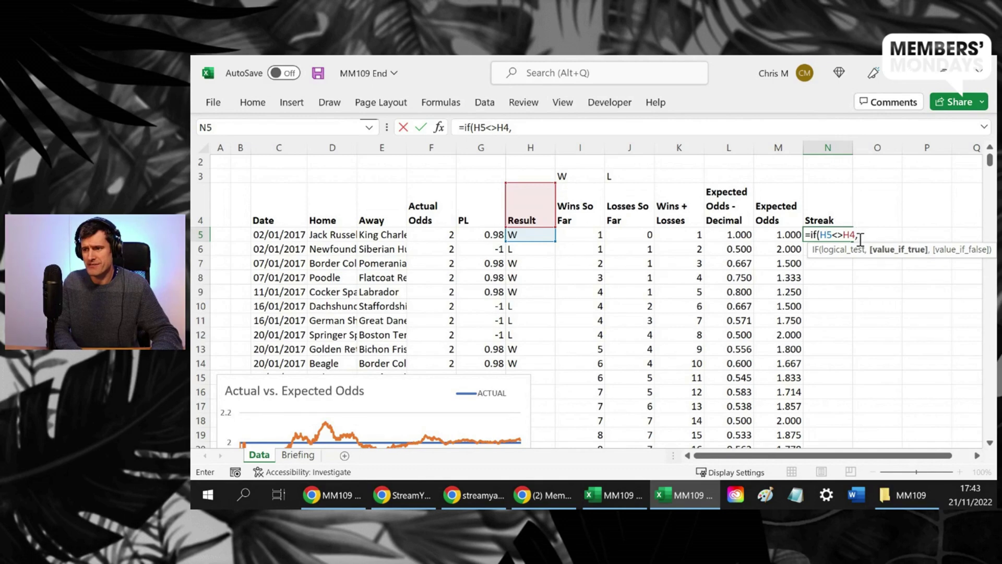
text(if()
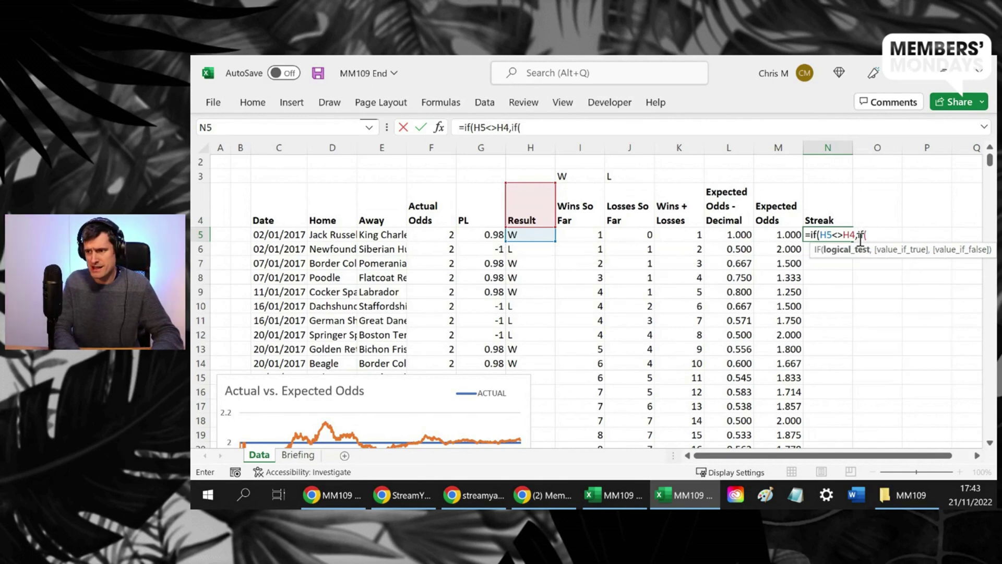
key(Left)
key(Left)
key(Left)
key(Left)
key(Left)
key(Left)
text(="W)
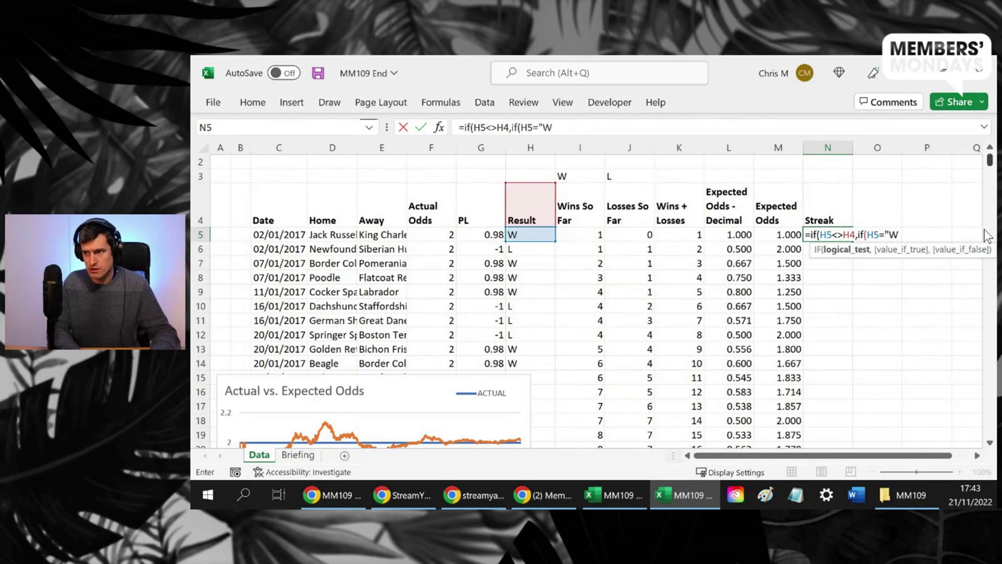
text(","L")
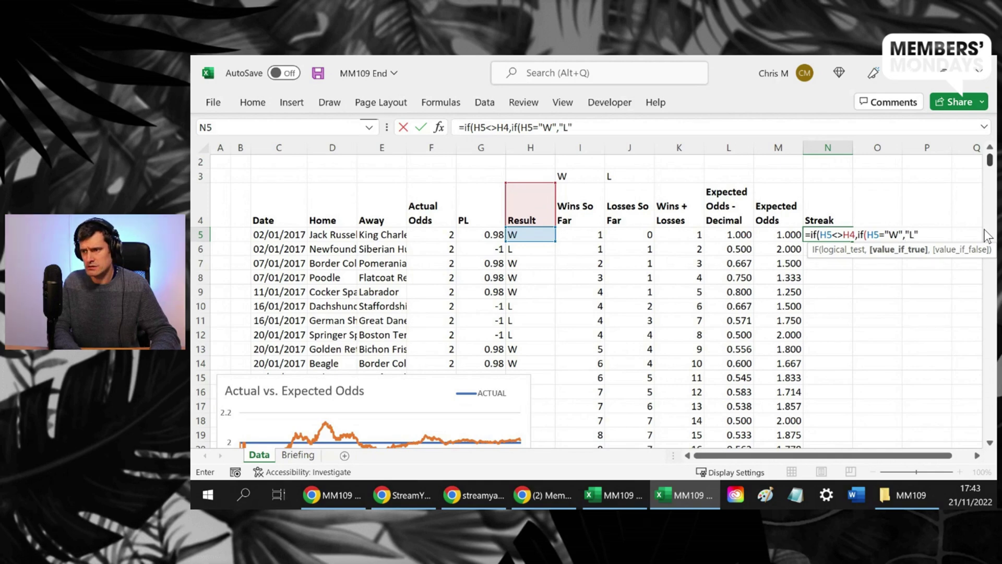
text(,")
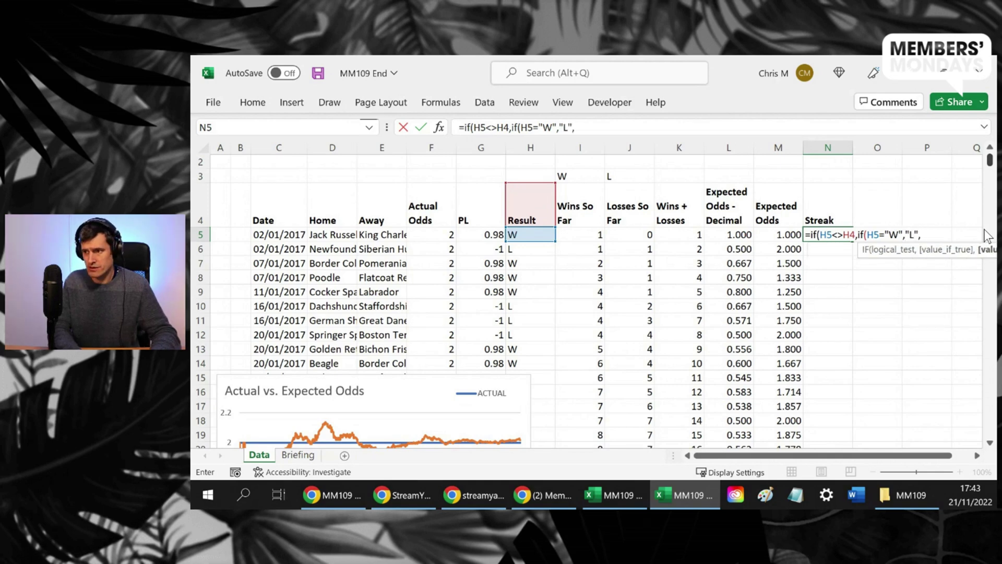
text(W"))
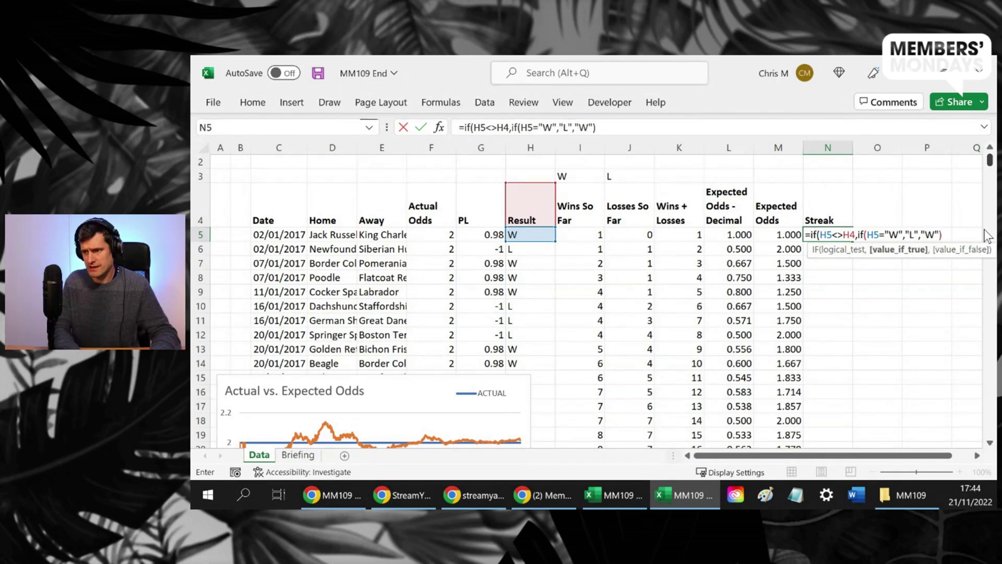
text(,")
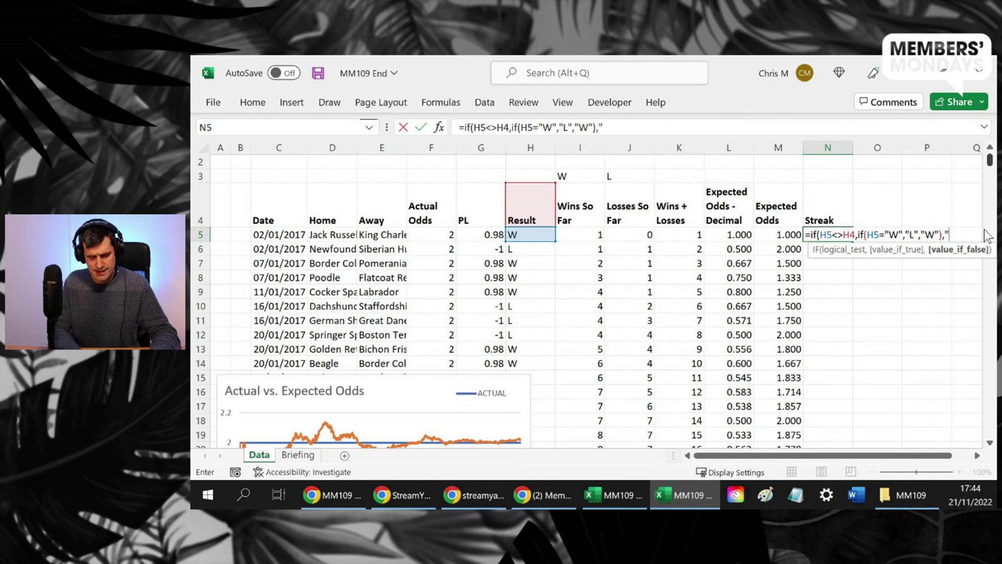
text(streak"))
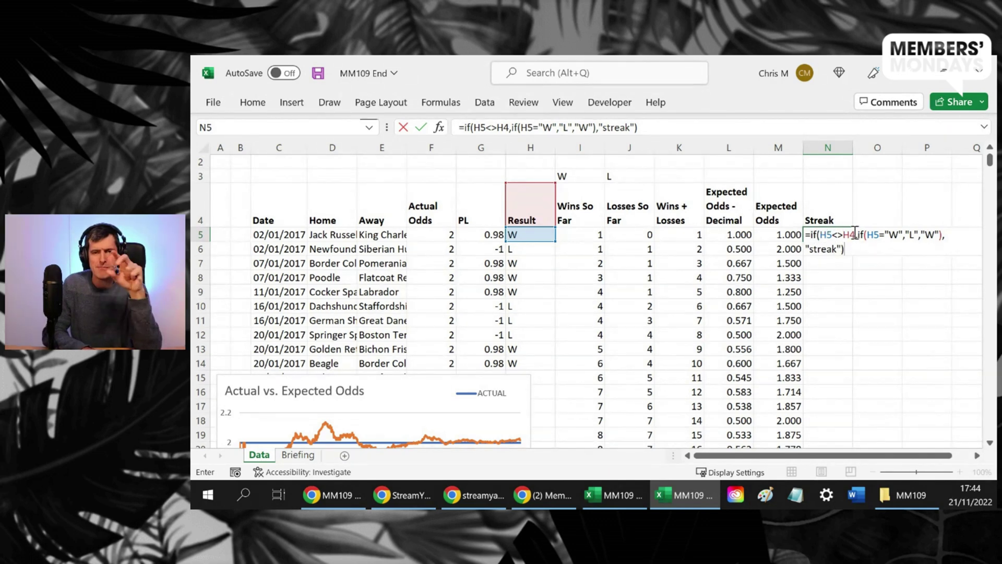
double_click(913, 235)
text(W)
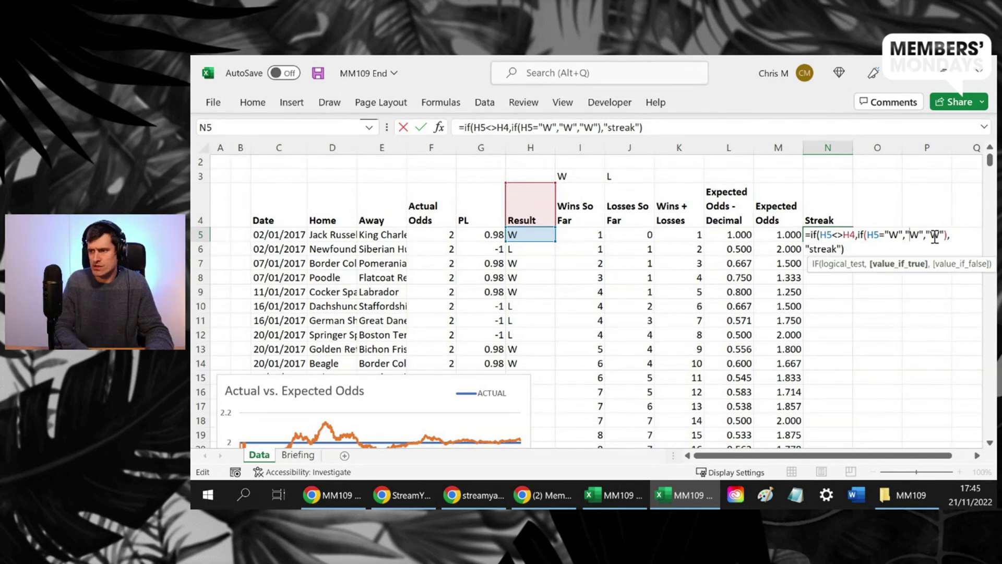
double_click(941, 234)
- Commit the Streak formula in N5 and fill it down column N
text(L)
key(Return)
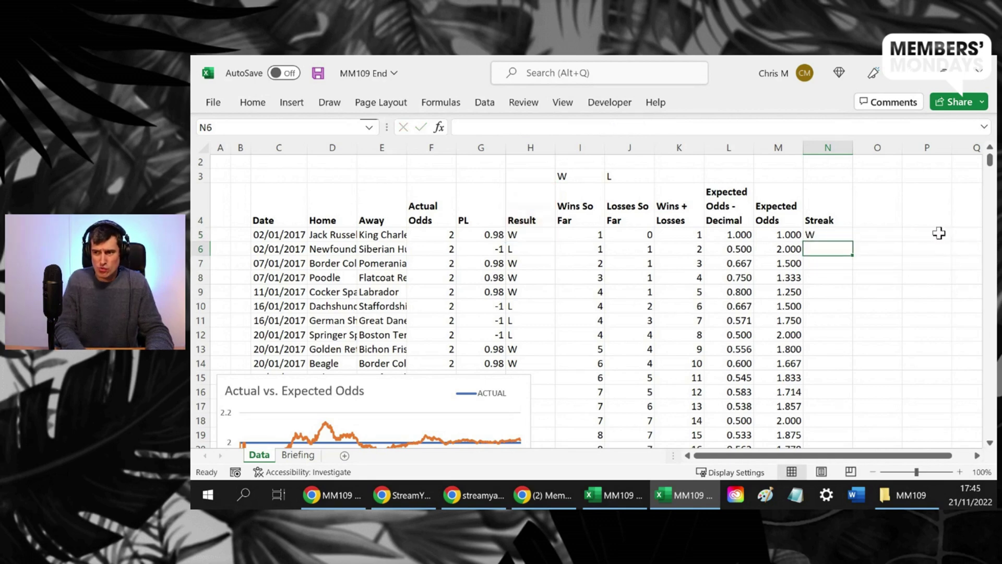
click(844, 236)
double_click(853, 241)
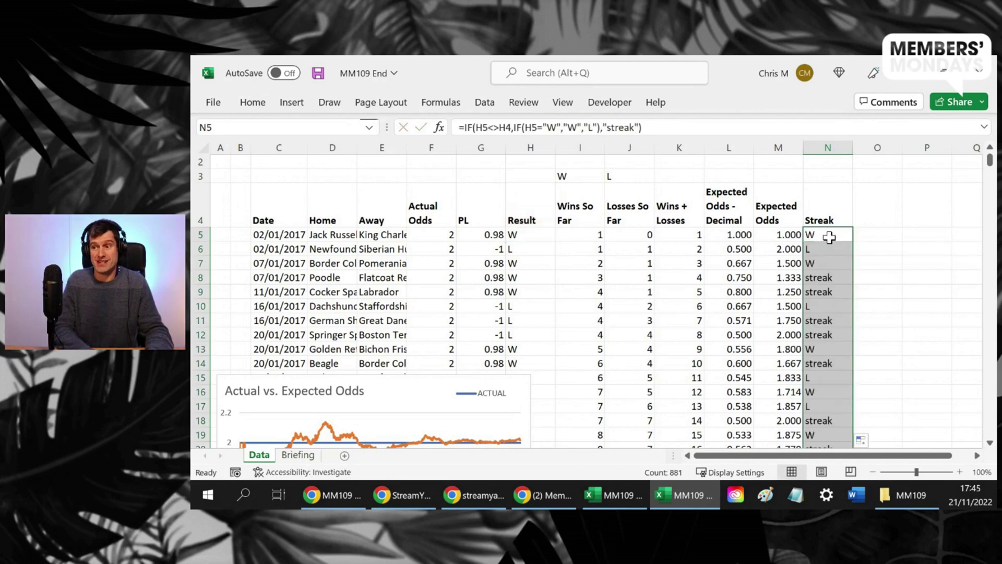
click(829, 234)
key(Down)
key(Down)
key(Down)
key(Down)
key(Down)
key(Down)
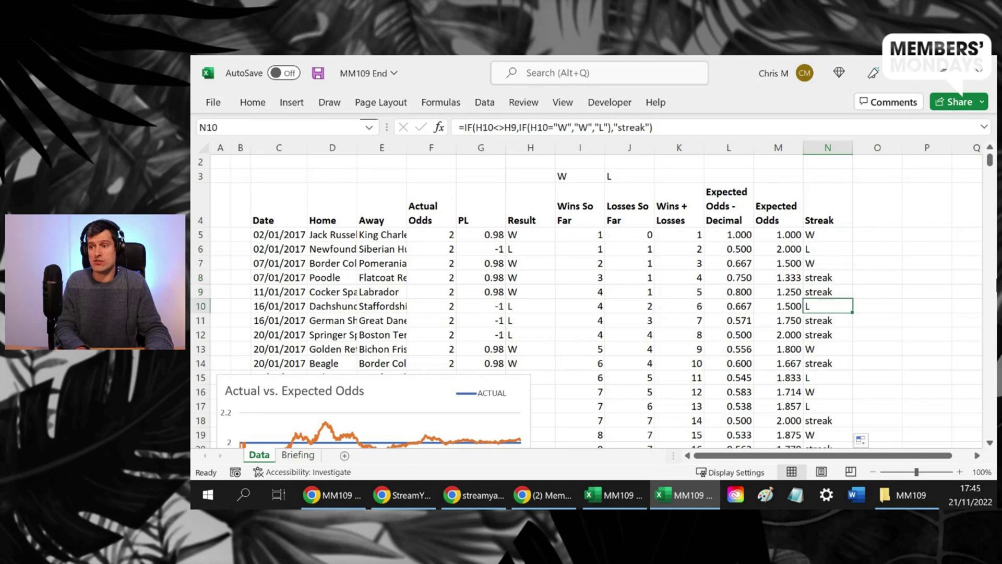
key(Down)
key(Down)
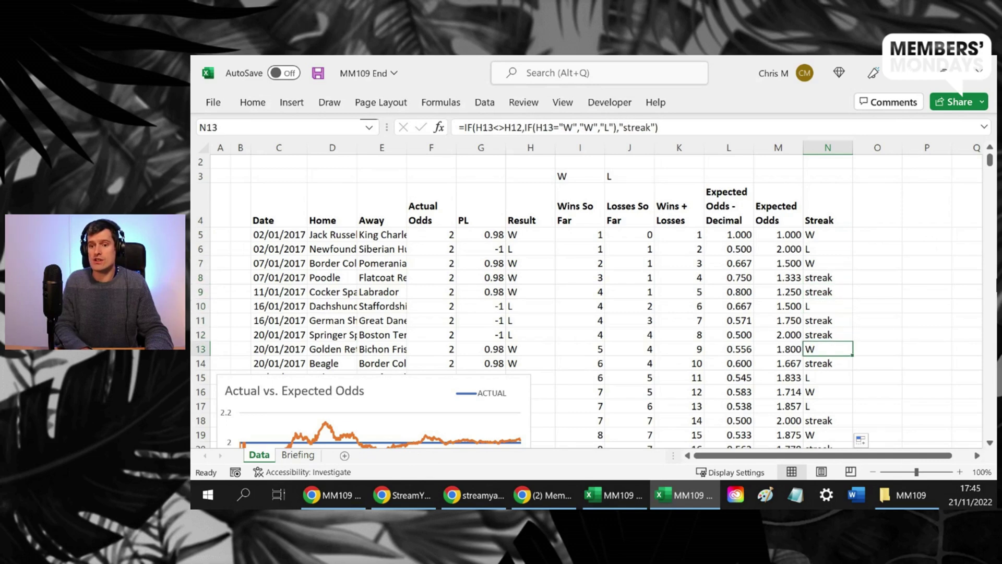
scroll(563, 265, down, 2)
- Hide Chart 1 from the sheet using the Selection Pane
click(604, 193)
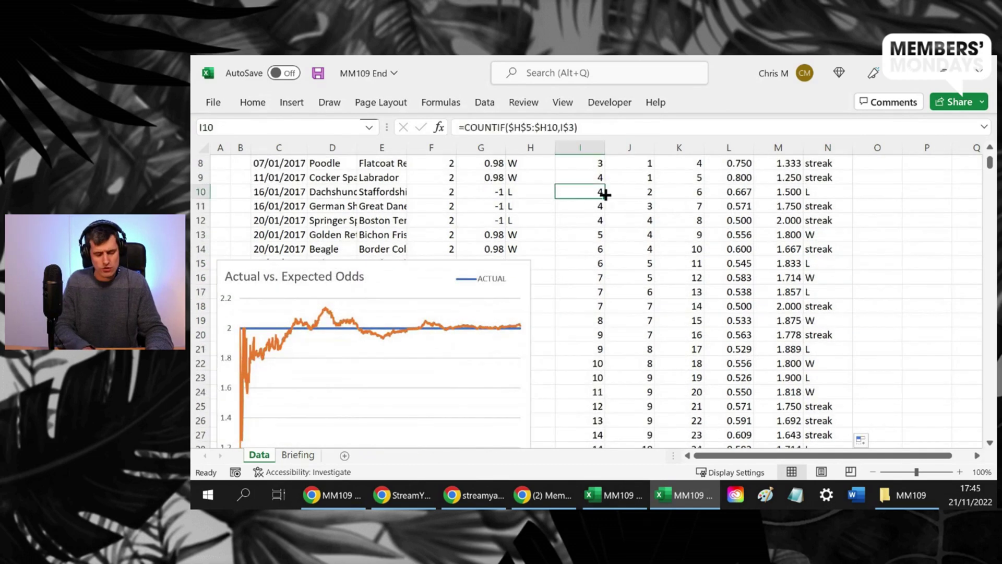
key(alt)
key(p)
key(a)
key(p)
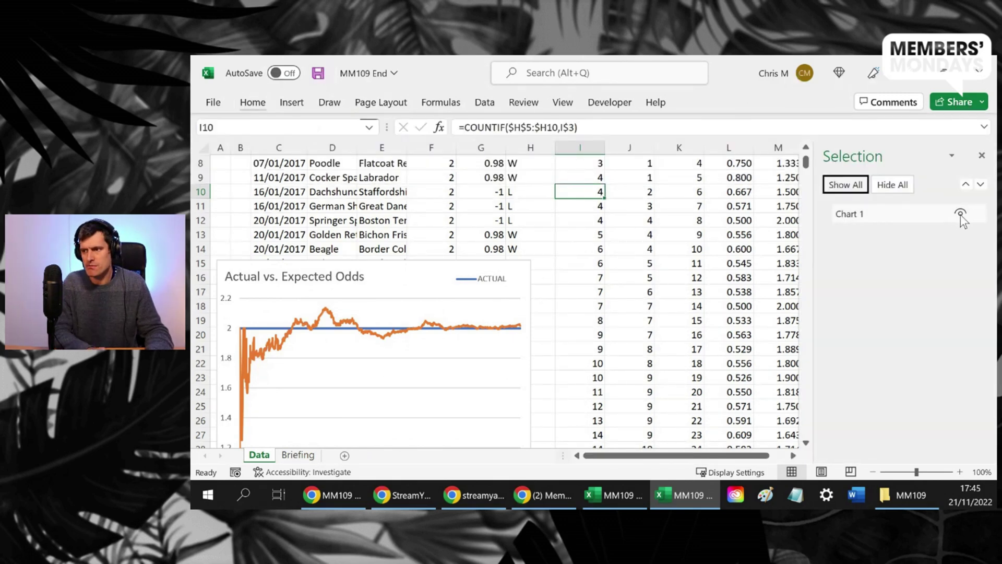
click(961, 215)
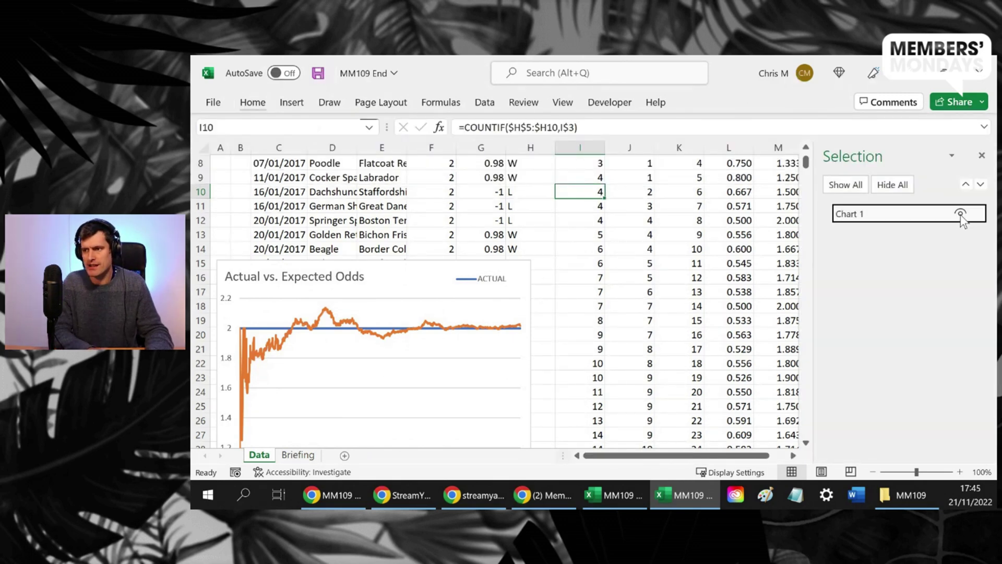
click(982, 156)
- Review the W, L and streak results down the Streak column
key(Down)
key(Down)
key(Right)
key(Right)
key(Right)
key(Right)
key(Right)
key(Down)
key(Down)
key(Down)
key(Down)
key(Down)
key(Down)
key(Down)
key(Down)
key(Down)
key(Down)
key(Down)
key(Down)
key(Down)
key(Down)
key(Down)
key(Down)
key(Down)
key(Down)
key(Down)
key(Down)
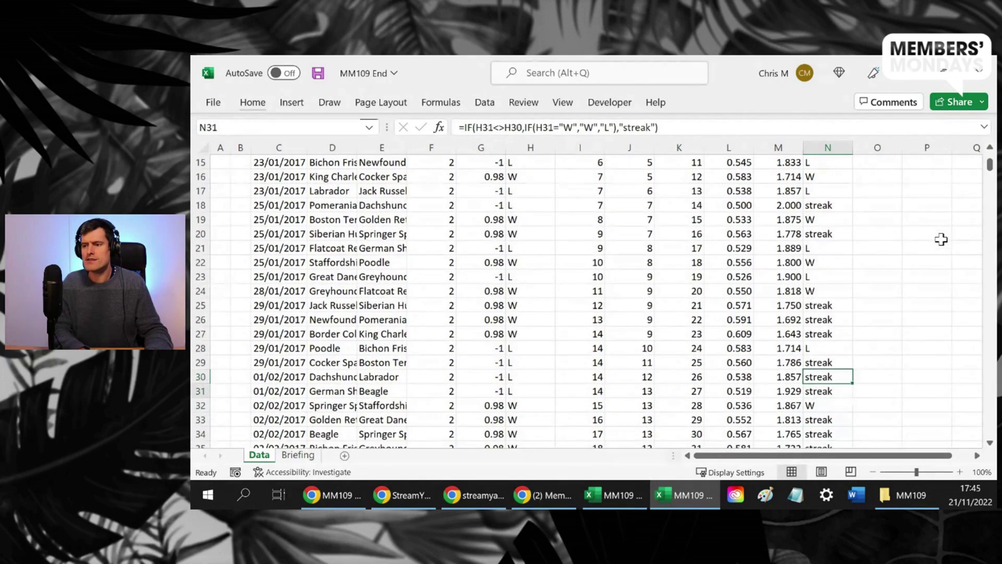
key(ctrl+Up)
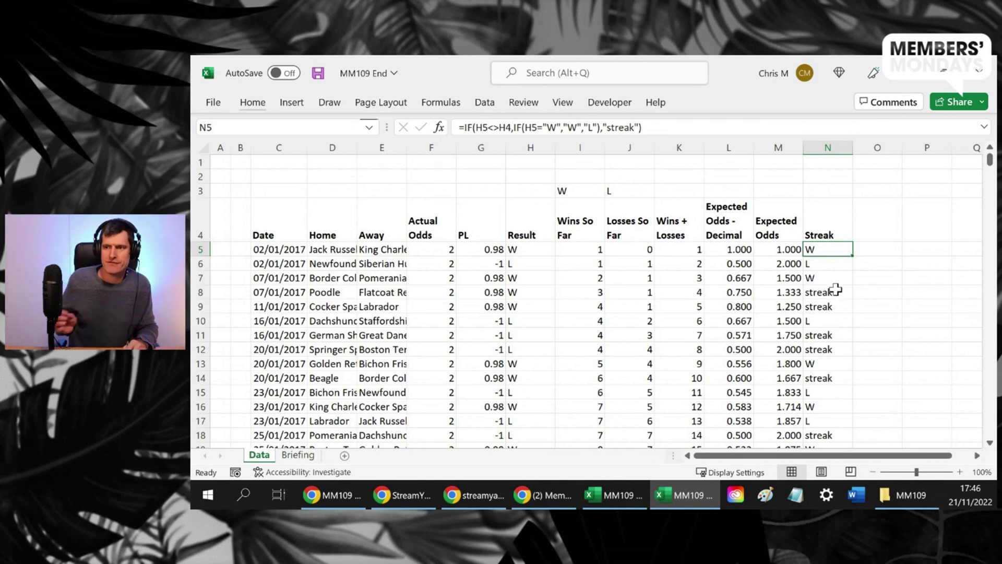
- Change N5's inner IF to return 1 for a win and -1 for a loss
click(632, 121)
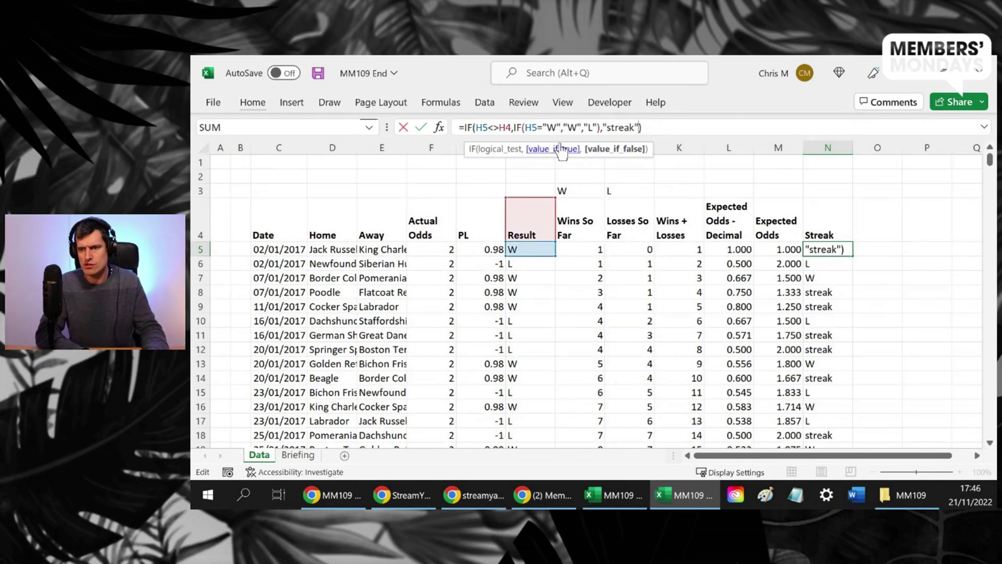
click(576, 128)
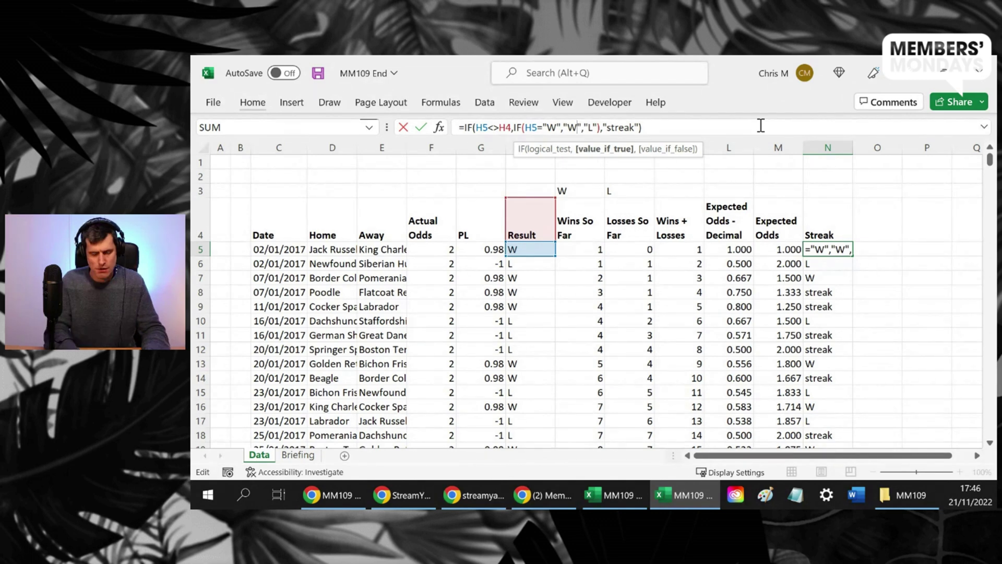
key(BackSpace)
key(BackSpace)
text(1)
key(Delete)
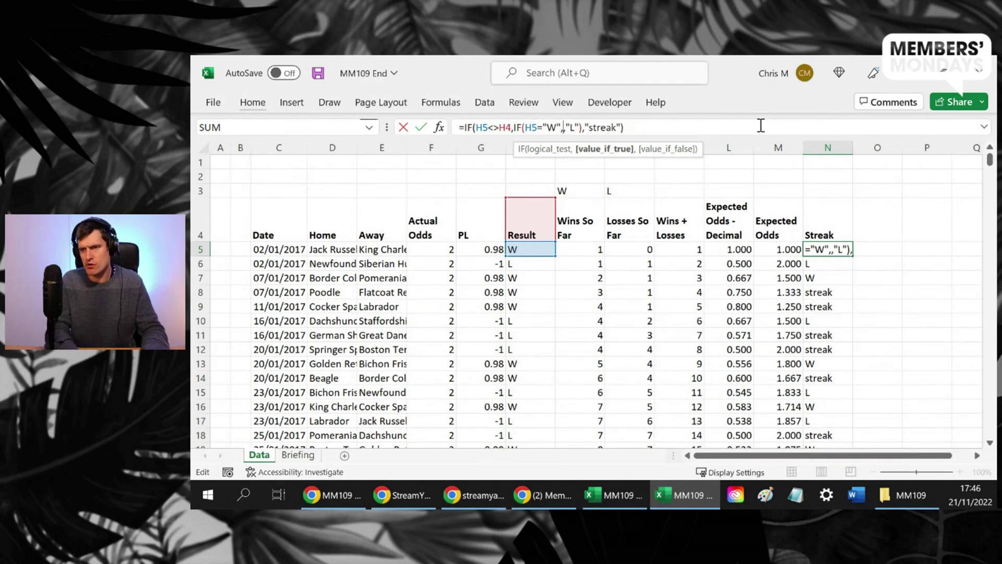
key(Right)
key(Delete)
key(Delete)
key(Delete)
text(-1)
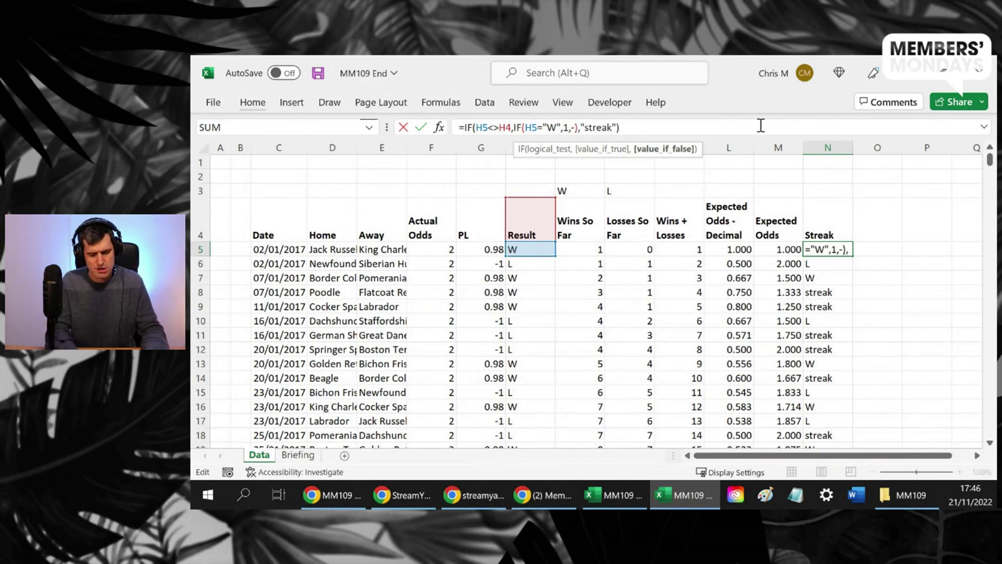
key(ctrl+Return)
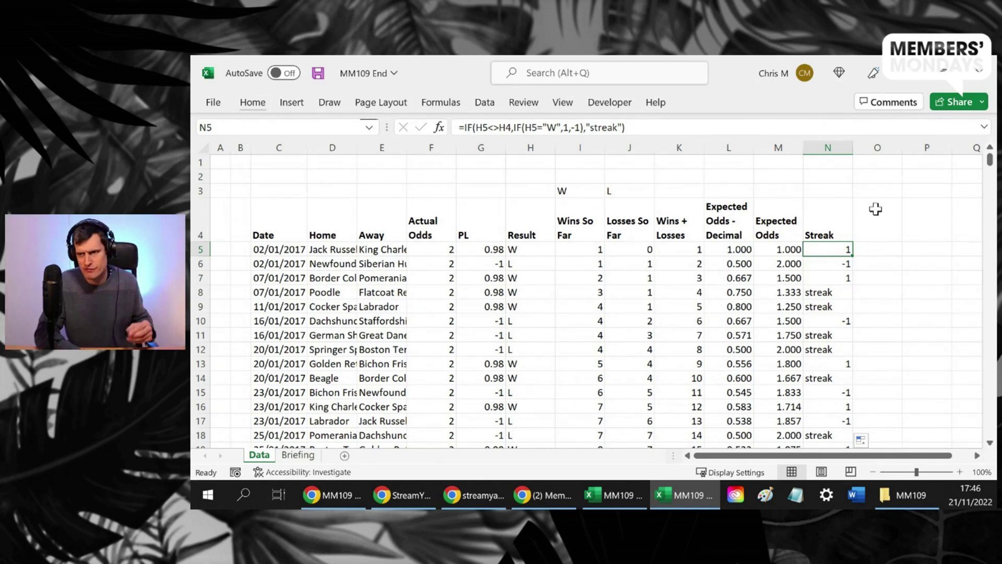
- Replace the "streak" argument with a nested IF adding 1 or subtracting 1 from the previous row
click(621, 128)
key(BackSpace)
key(BackSpace)
key(BackSpace)
key(BackSpace)
key(BackSpace)
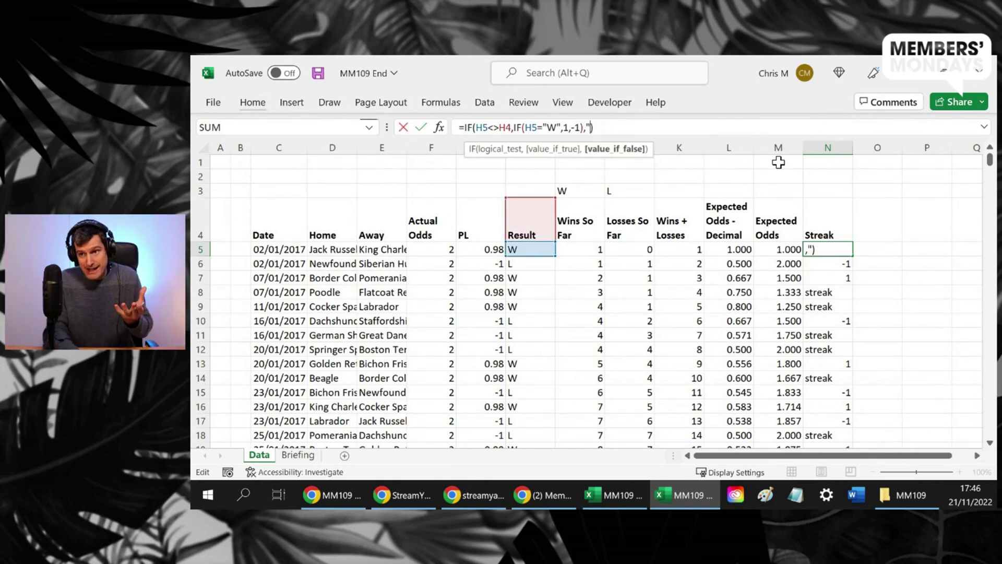
key(BackSpace)
text(if()
click(522, 226)
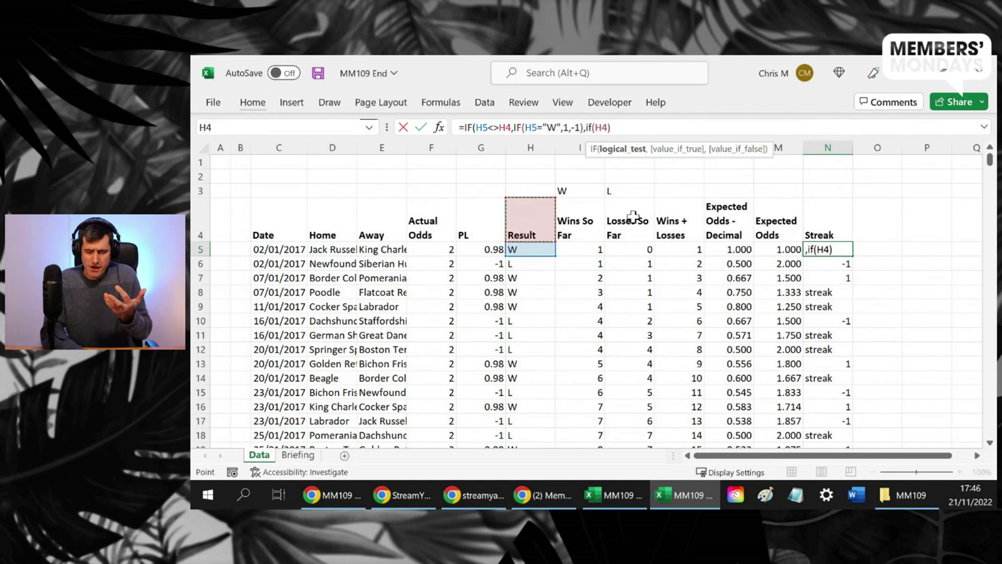
text(>)
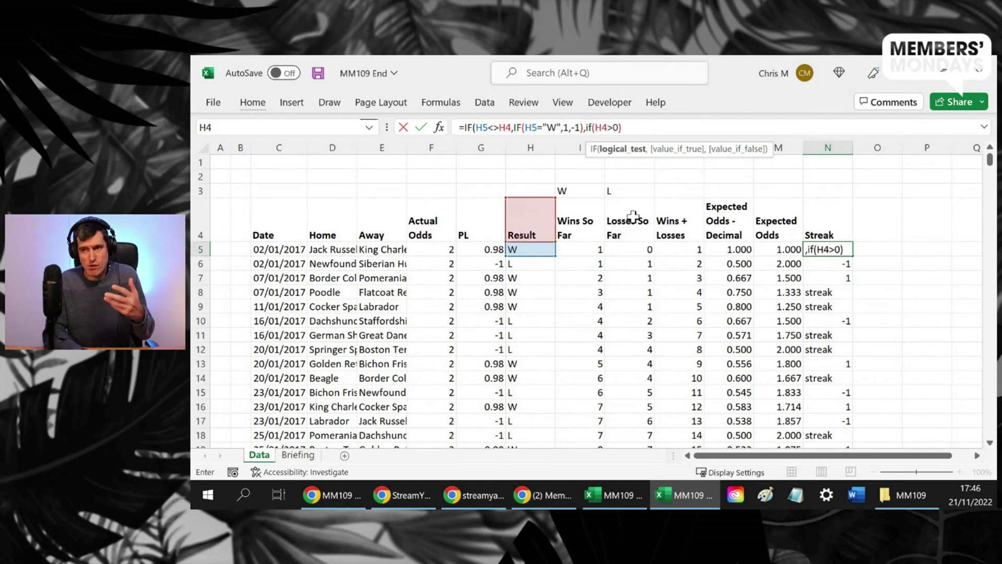
text(0,)
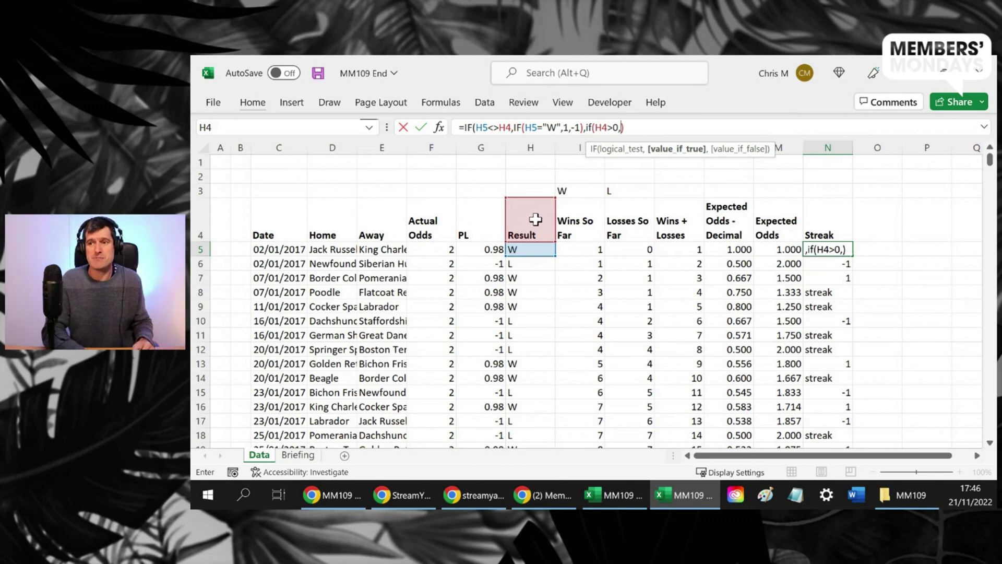
click(536, 219)
text(+1)
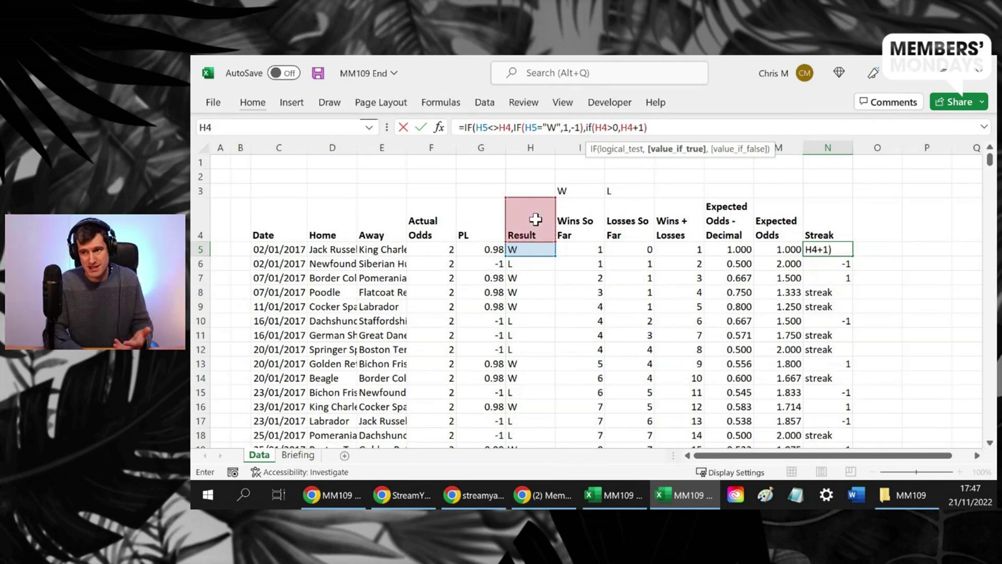
text(,)
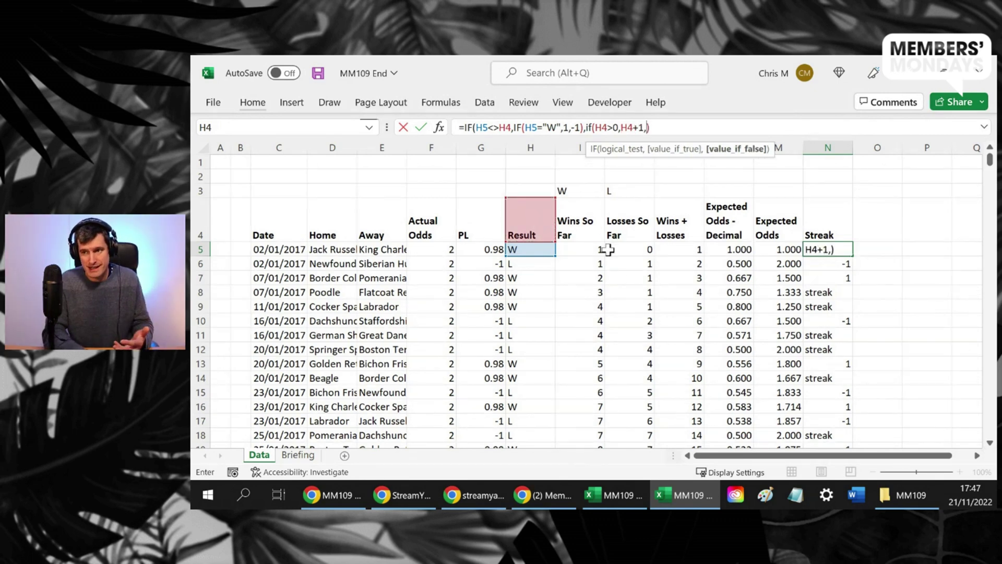
click(524, 223)
text(-1)))
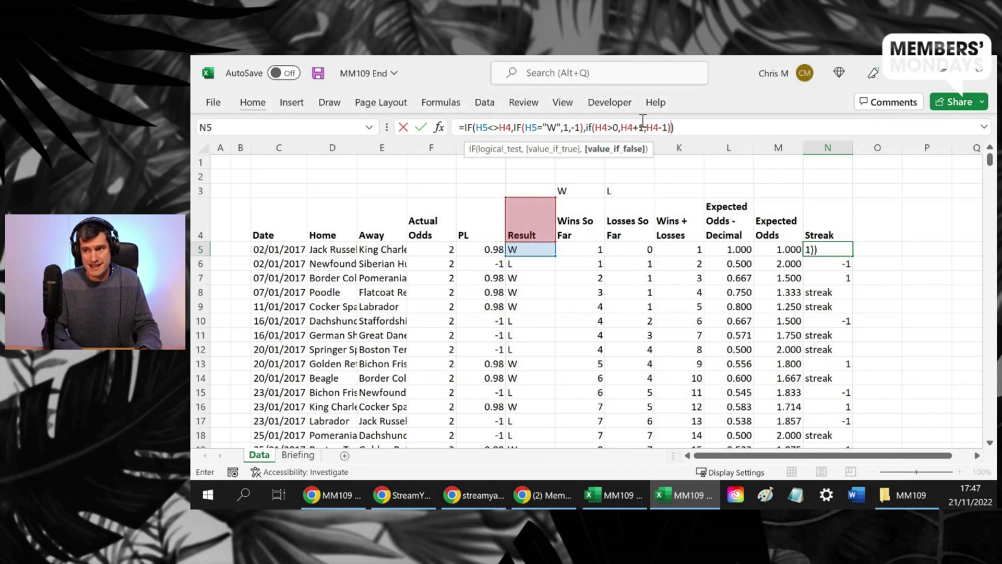
click(719, 132)
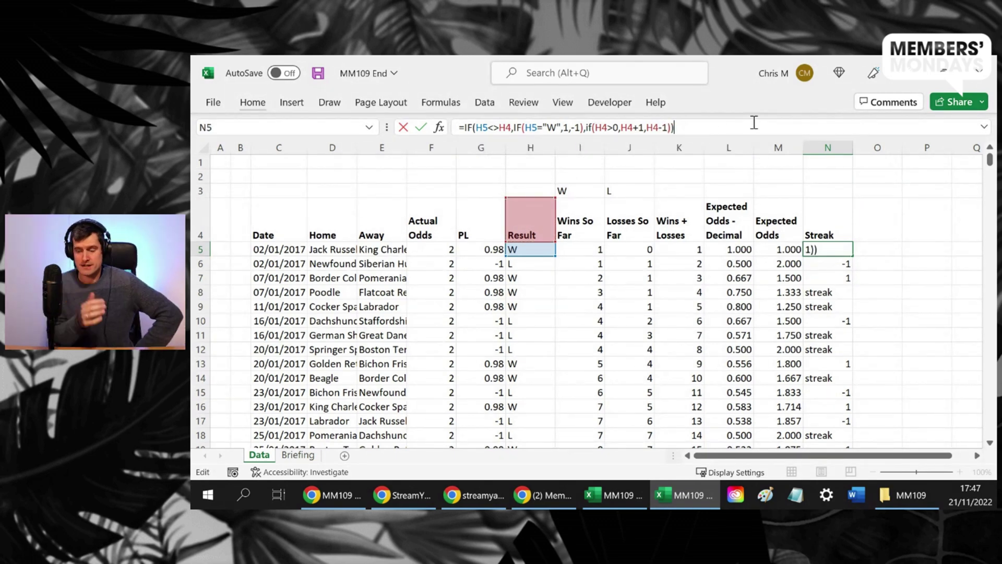
key(ctrl+Return)
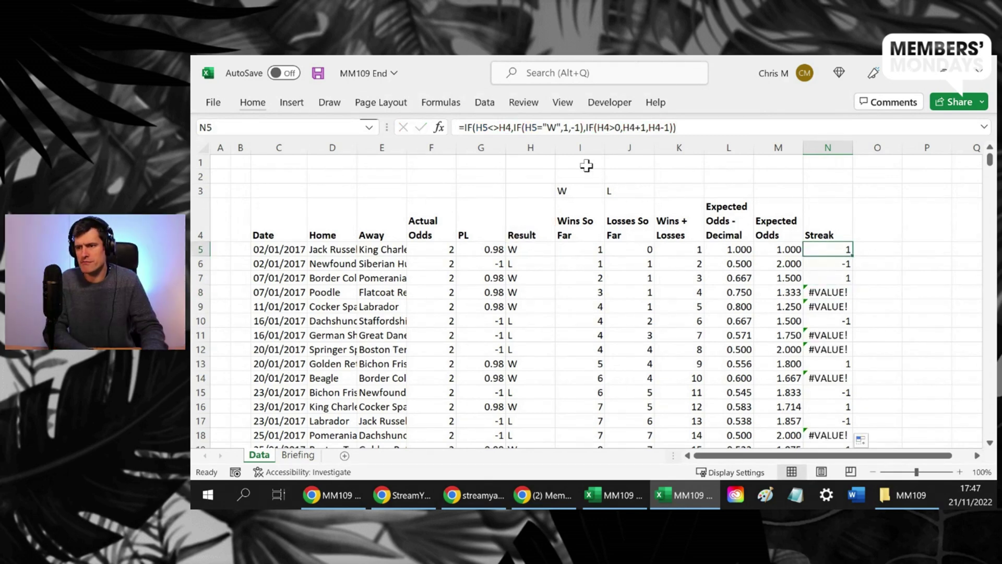
- Correct N6's previous-row reference to point at column N
click(610, 128)
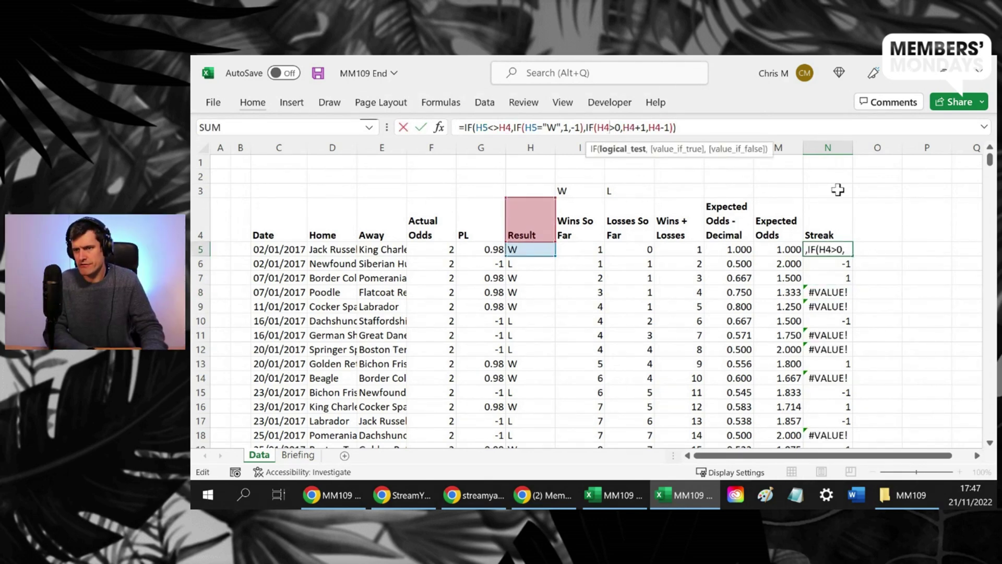
key(Return)
click(624, 126)
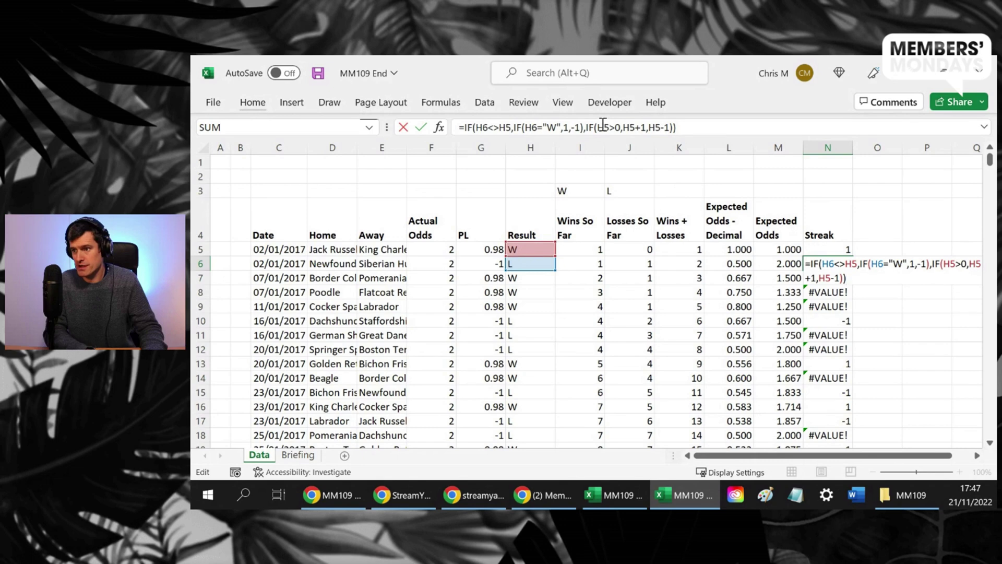
click(606, 128)
key(BackSpace)
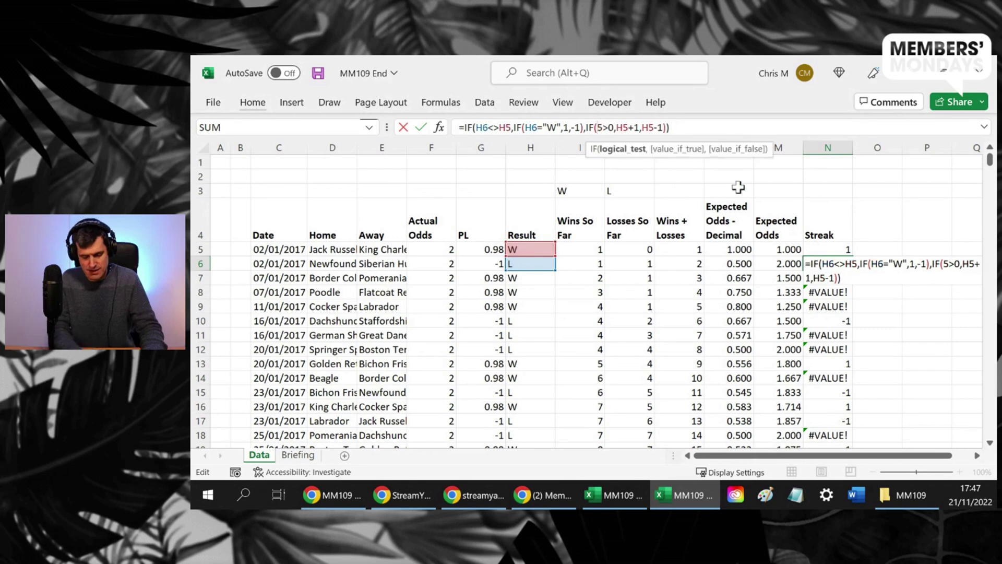
text(N)
key(Return)
- Fill the corrected streak formula down and check the running counts
key(Down)
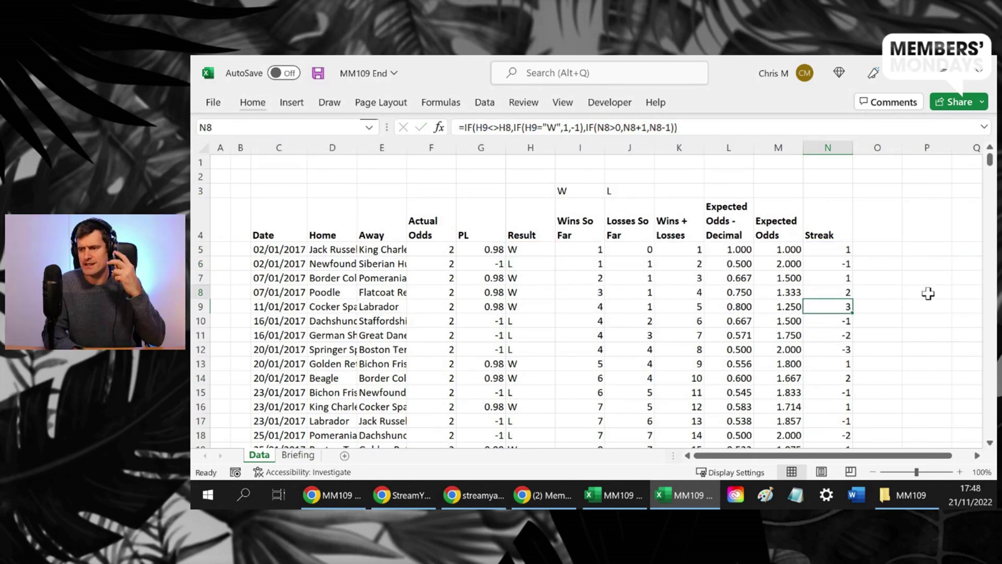
key(Up)
key(Down)
key(Down)
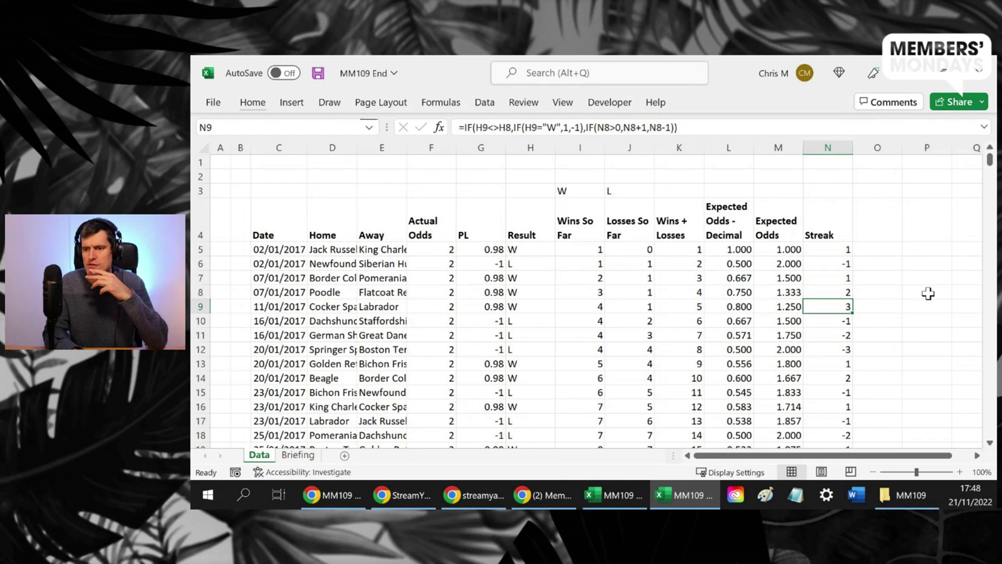
key(Down)
key(Down)
key(Down)
key(Down)
key(Down)
key(Down)
key(Down)
key(Down)
key(Down)
key(Down)
key(Down)
key(Down)
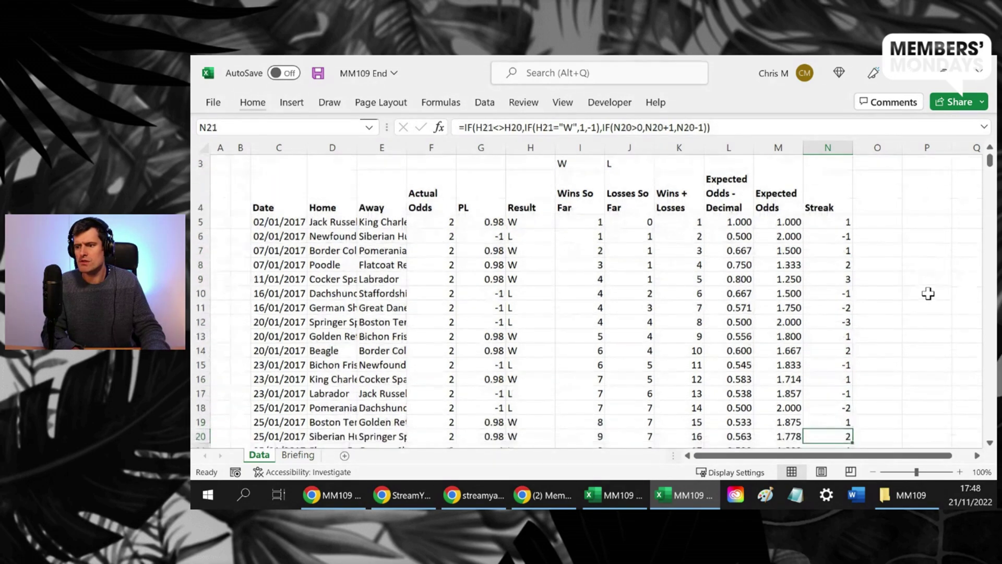
key(Down)
key(ctrl+Up)
key(ctrl+Up)
key(Right)
key(Down)
key(Down)
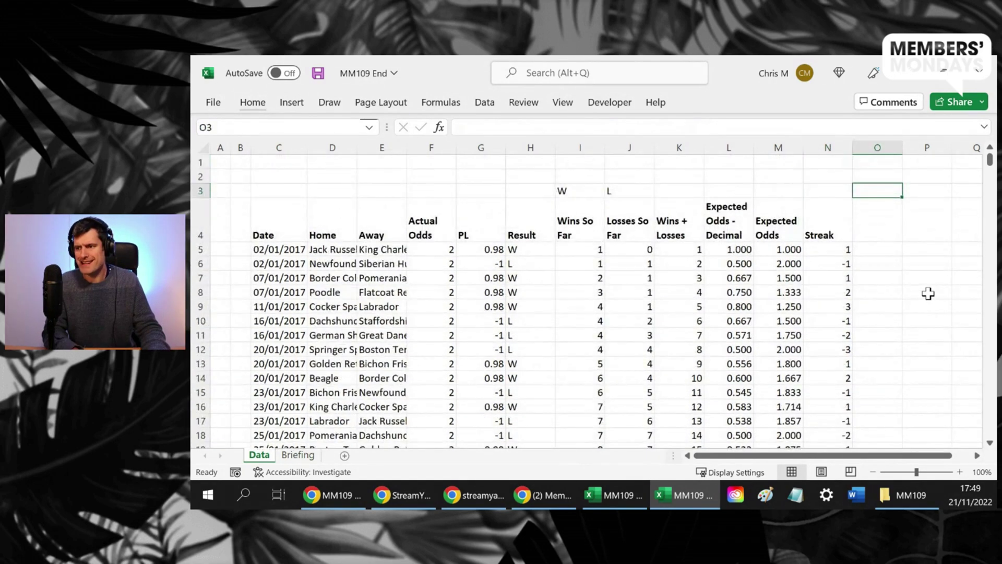
- Add a Max W cell with =MAX($N$5:$N$885), showing the longest winning streak of 10
key(Up)
key(Left)
key(Right)
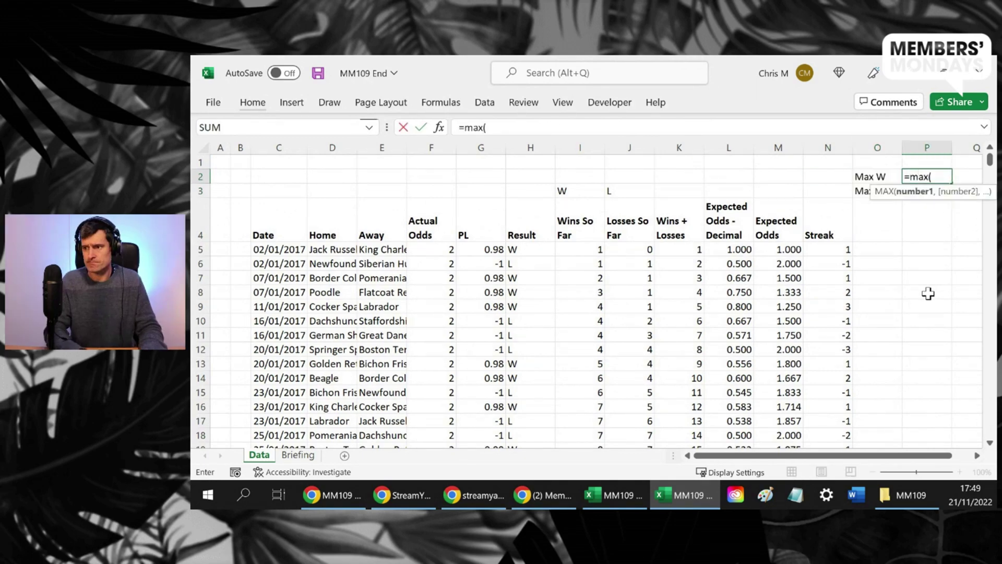
key(Left)
key(Left)
key(Down)
key(Down)
key(Down)
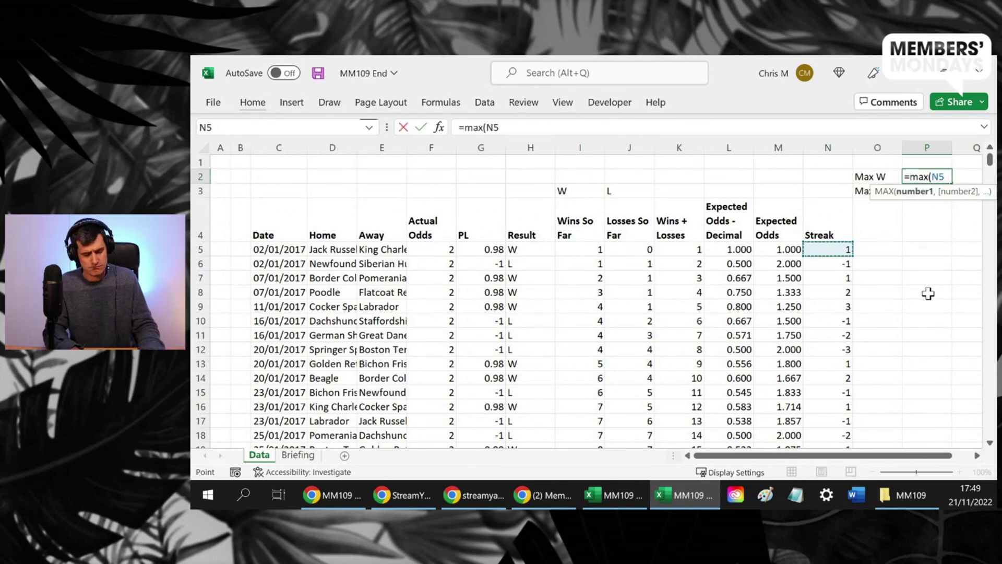
key(ctrl+shift+Down)
key(ctrl+Return)
click(520, 127)
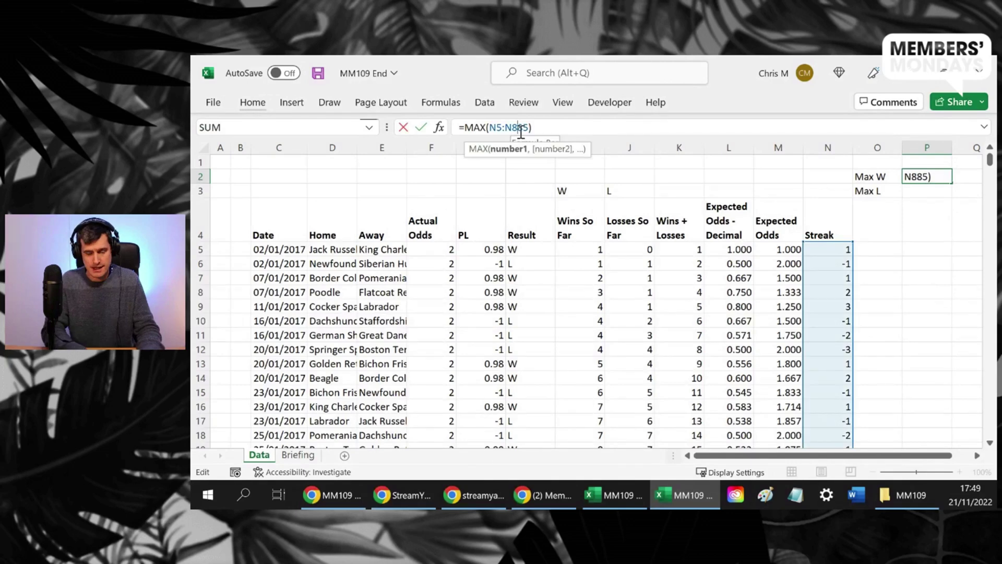
key(F4)
click(497, 127)
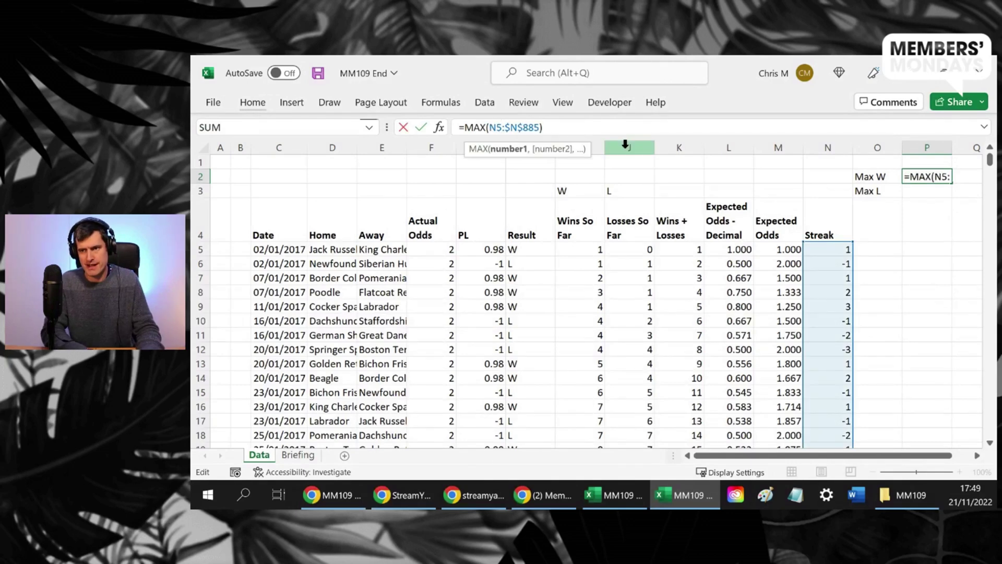
key(F4)
key(ctrl+Return)
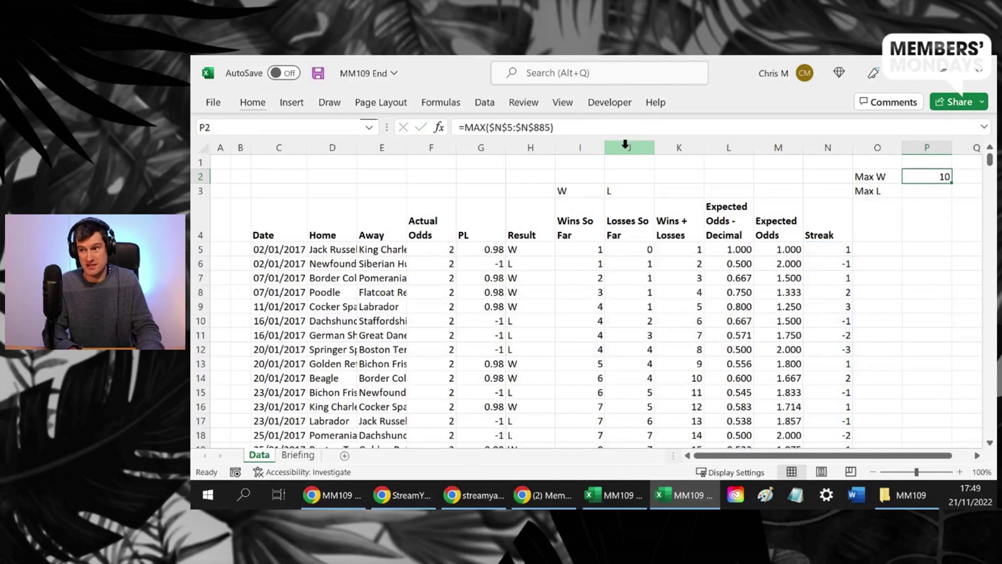
- Add a Max L cell with =ABS(MIN($N$5:$N$885)), showing the longest losing streak of 12
key(shift+Down)
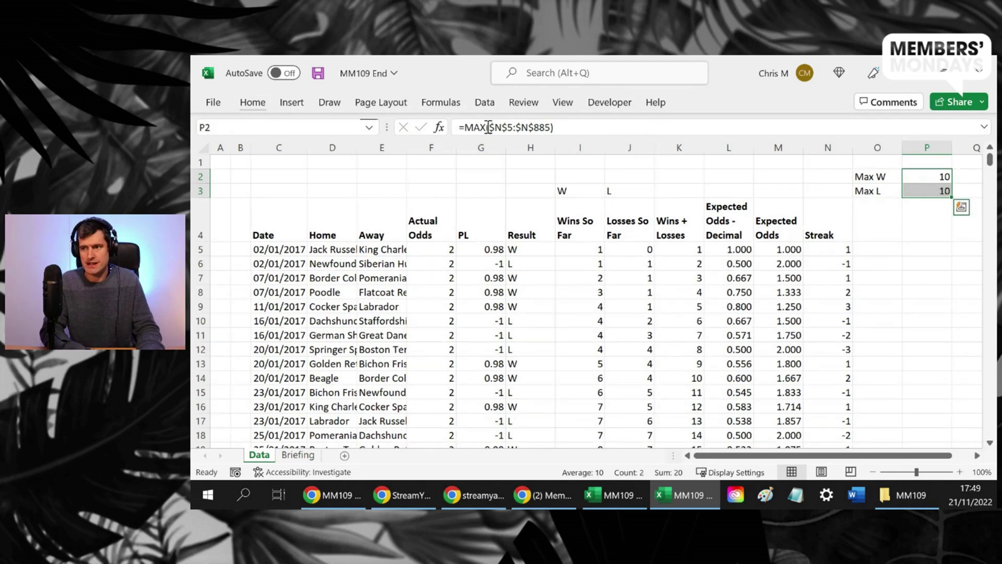
key(F2)
key(BackSpace)
key(BackSpace)
text(IN)
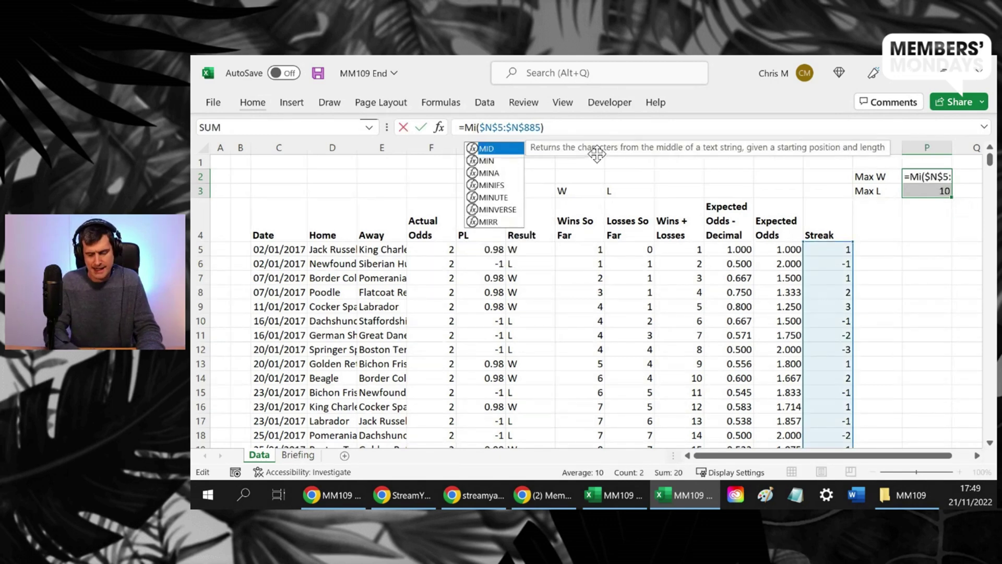
key(Return)
key(Right)
key(Left)
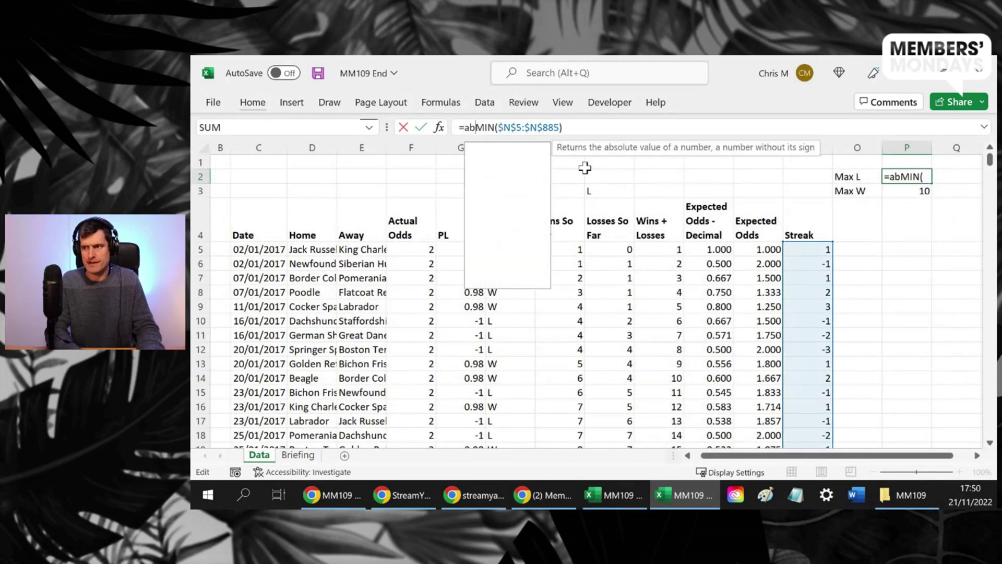
text(s()
key(ctrl+Return)
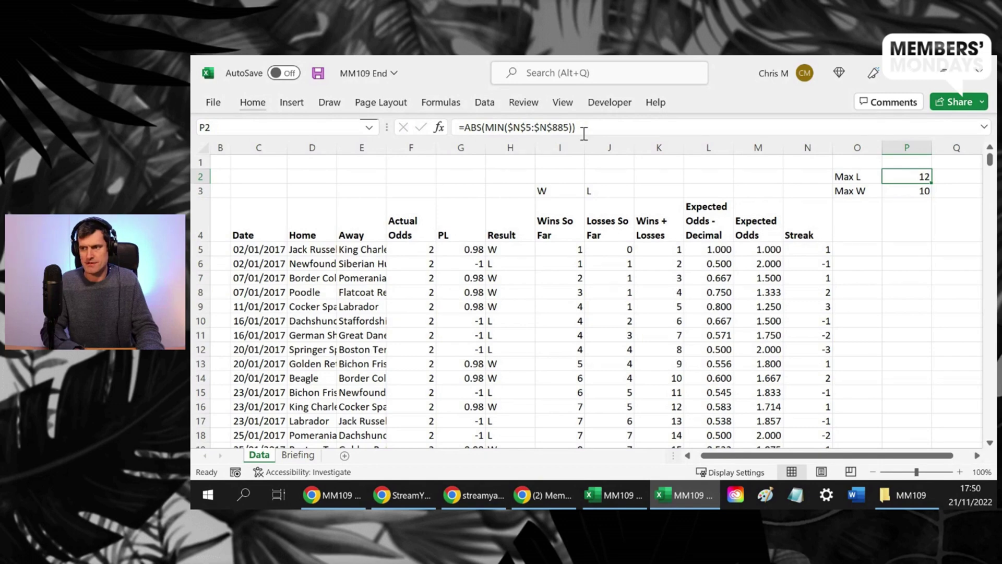
click(804, 233)
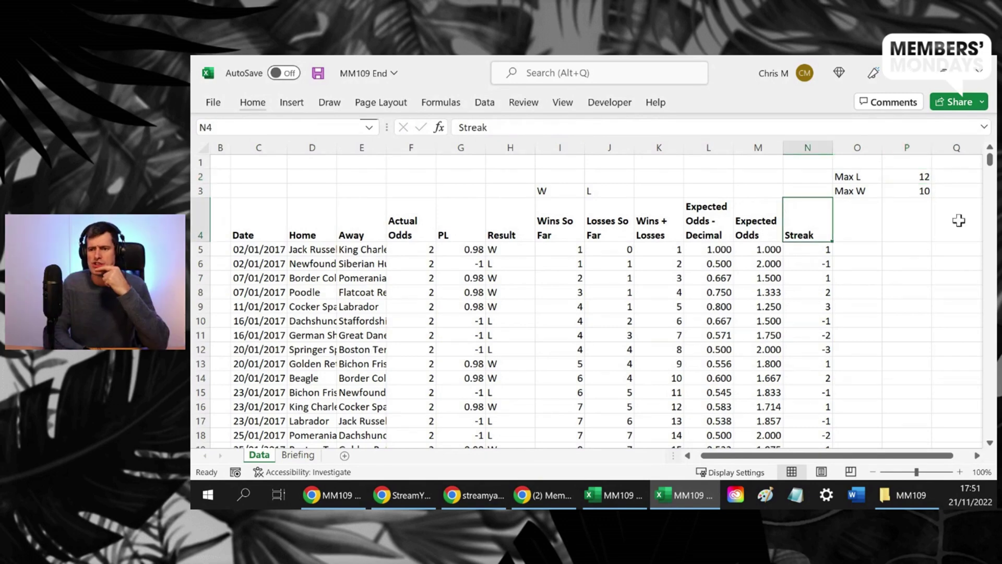
- Unhide Chart 1, move it up near the top rows and widen it to the right
key(Down)
key(Down)
key(Down)
key(alt)
key(p)
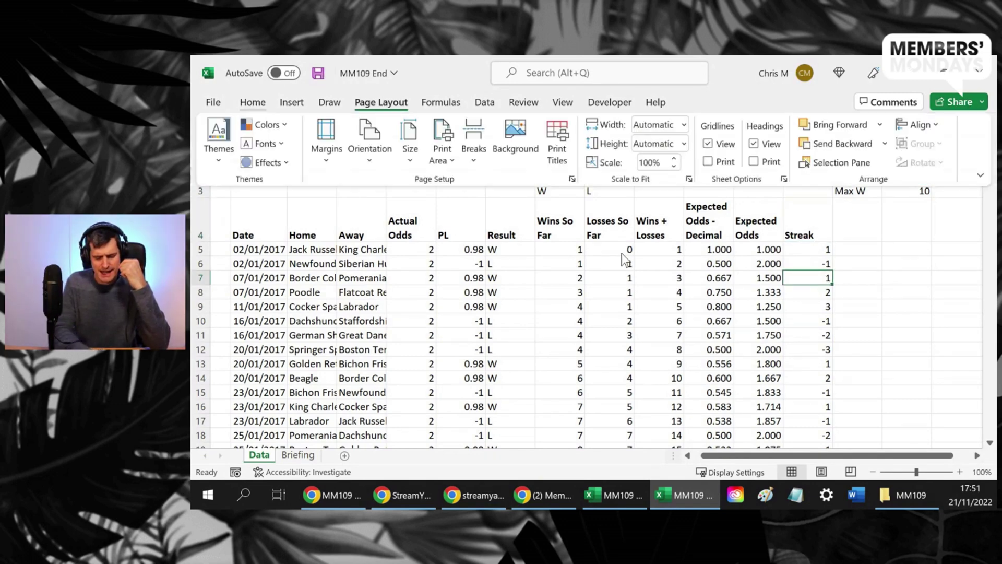
key(a)
key(p)
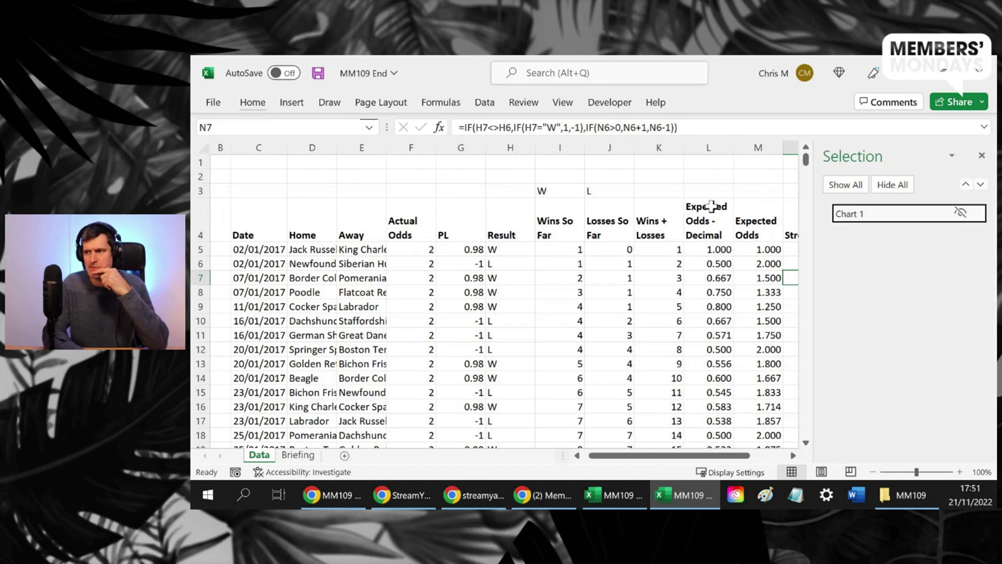
click(960, 212)
drag(425, 391, 470, 198)
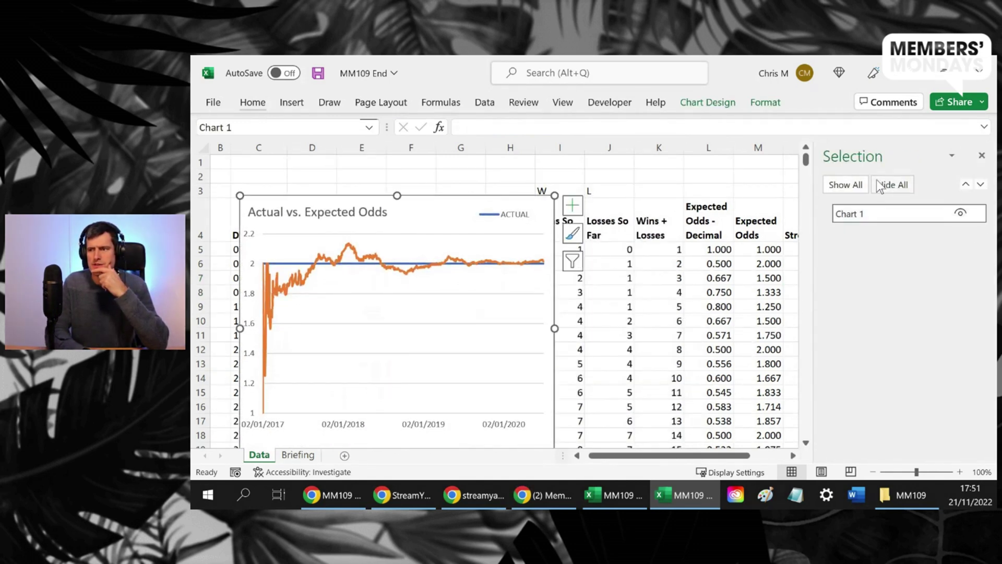
click(982, 155)
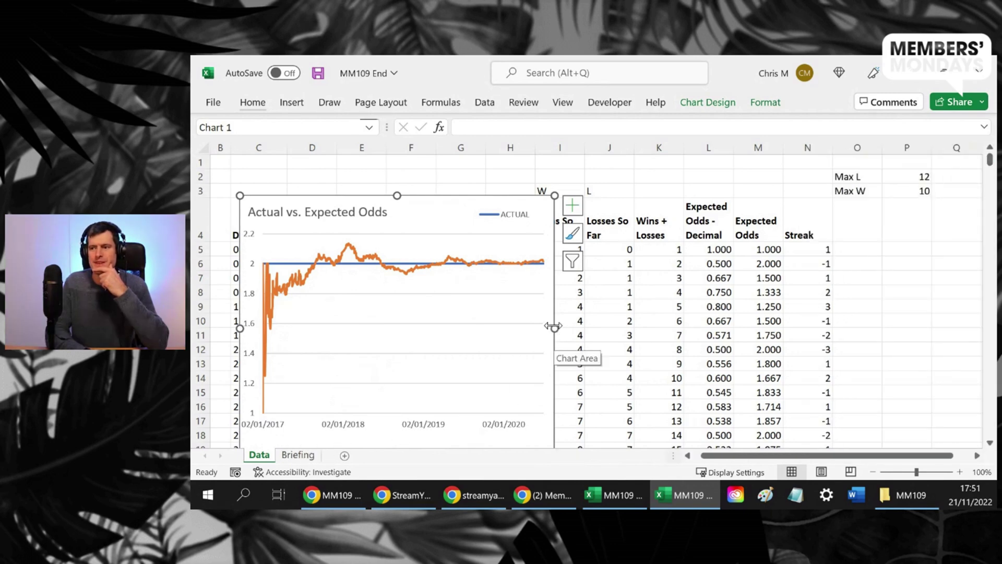
drag(555, 328, 893, 361)
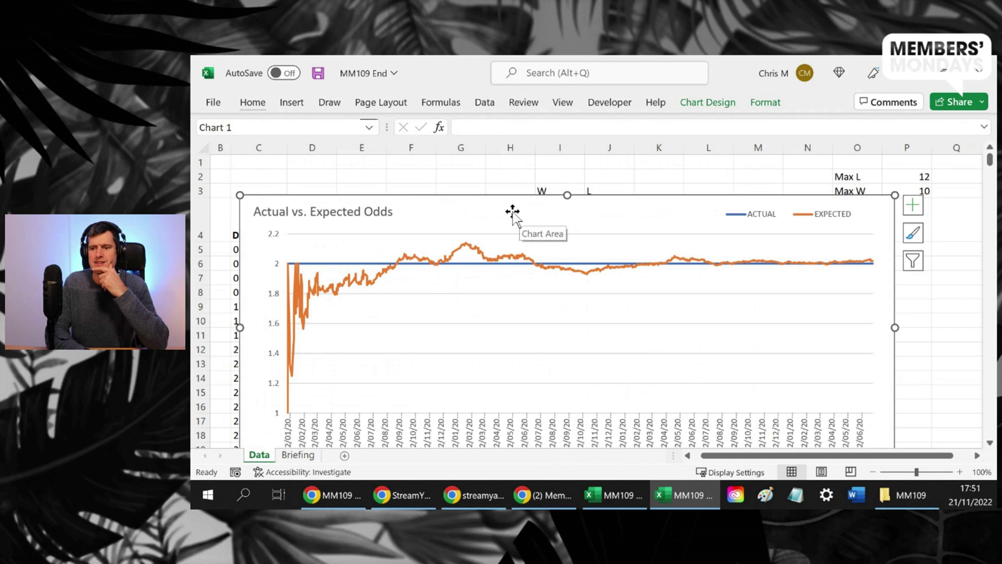
drag(512, 211, 516, 185)
- Add a third series of Streak values to the chart through Select Data
right_click(544, 285)
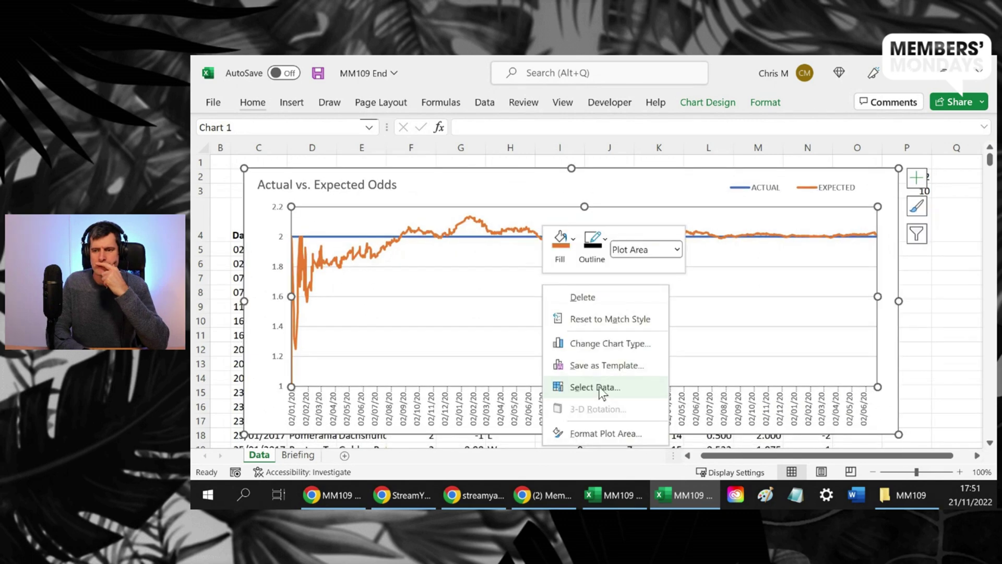
click(599, 387)
click(610, 347)
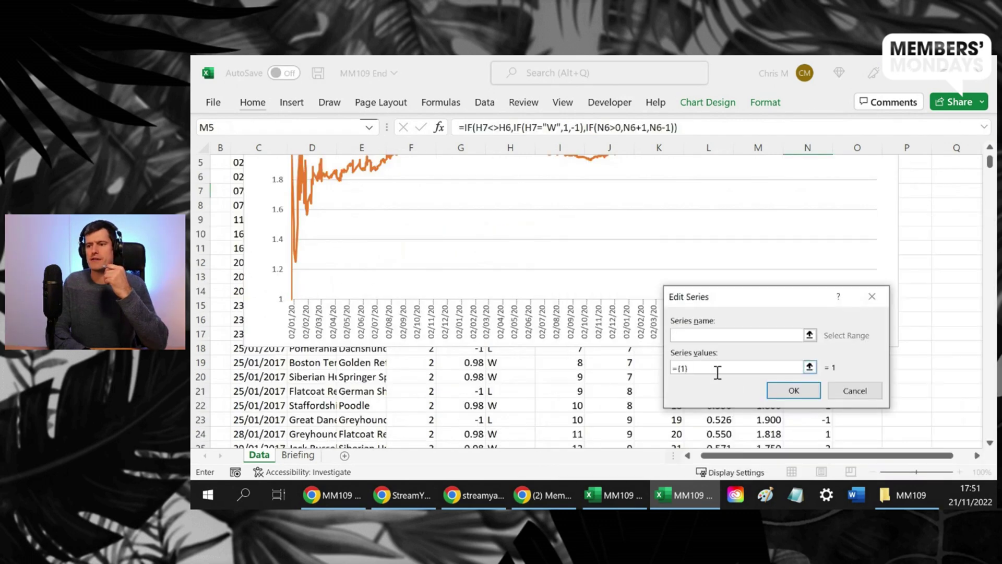
click(810, 368)
click(802, 389)
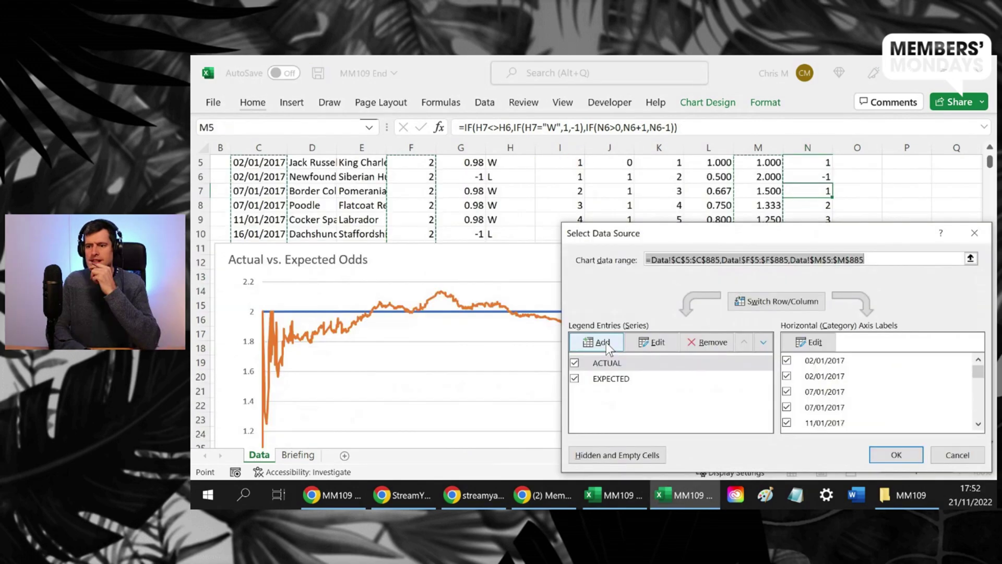
click(596, 341)
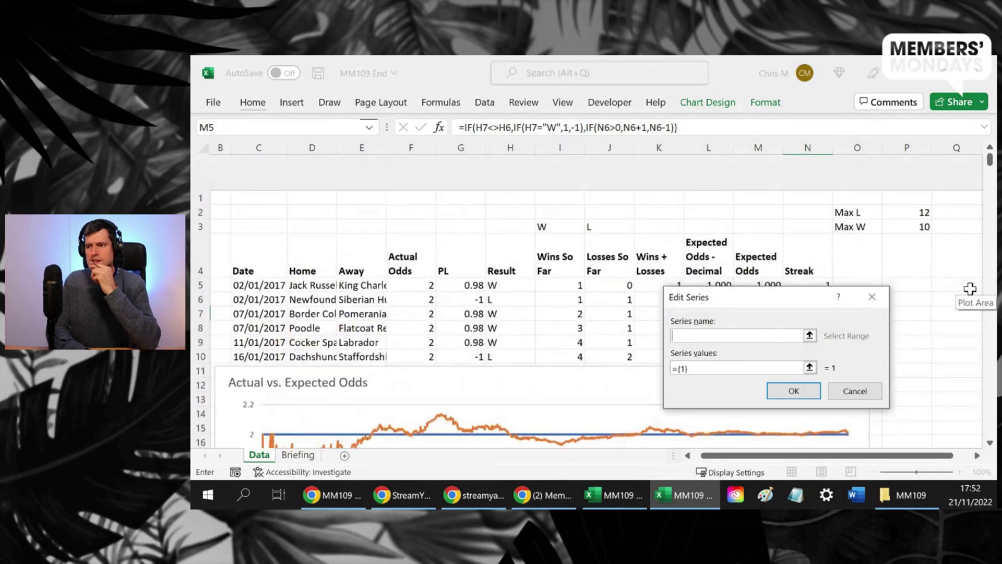
click(798, 285)
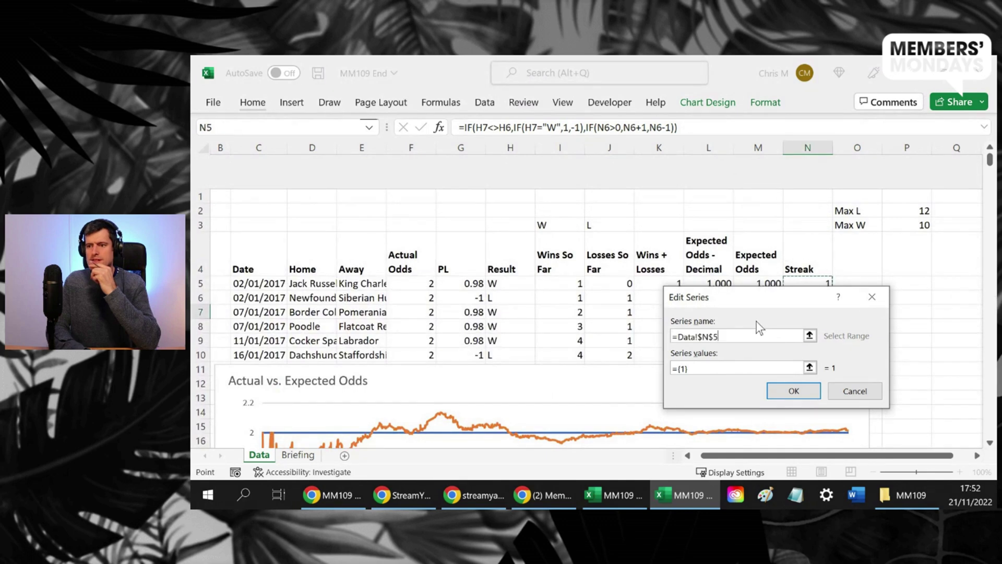
click(704, 368)
key(BackSpace)
key(BackSpace)
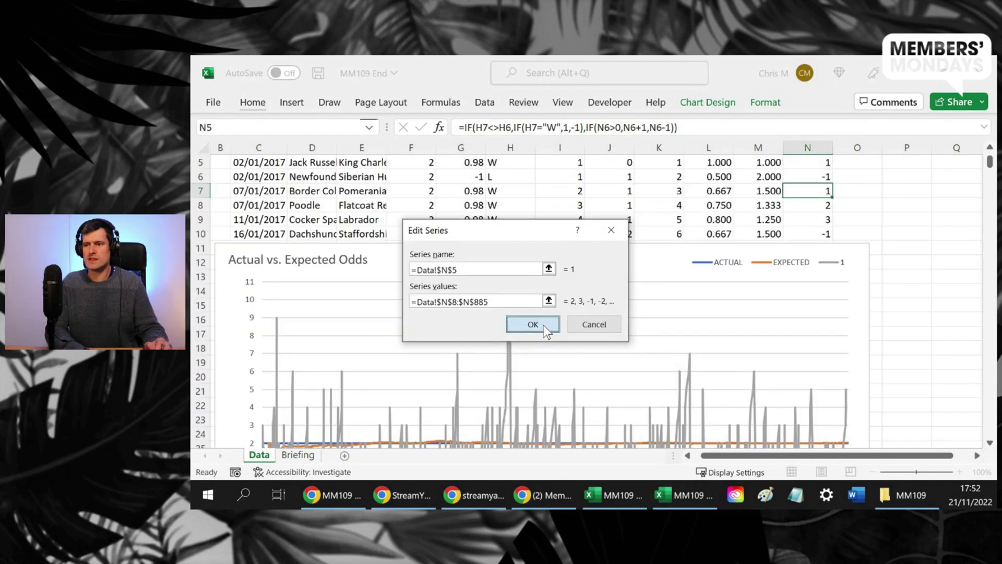
click(544, 325)
click(902, 454)
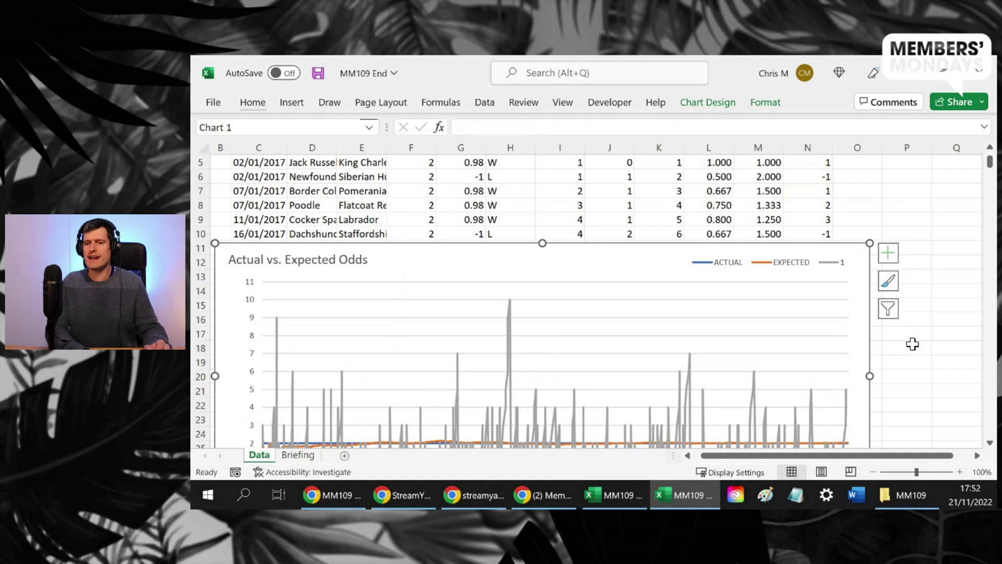
scroll(912, 344, down, 2)
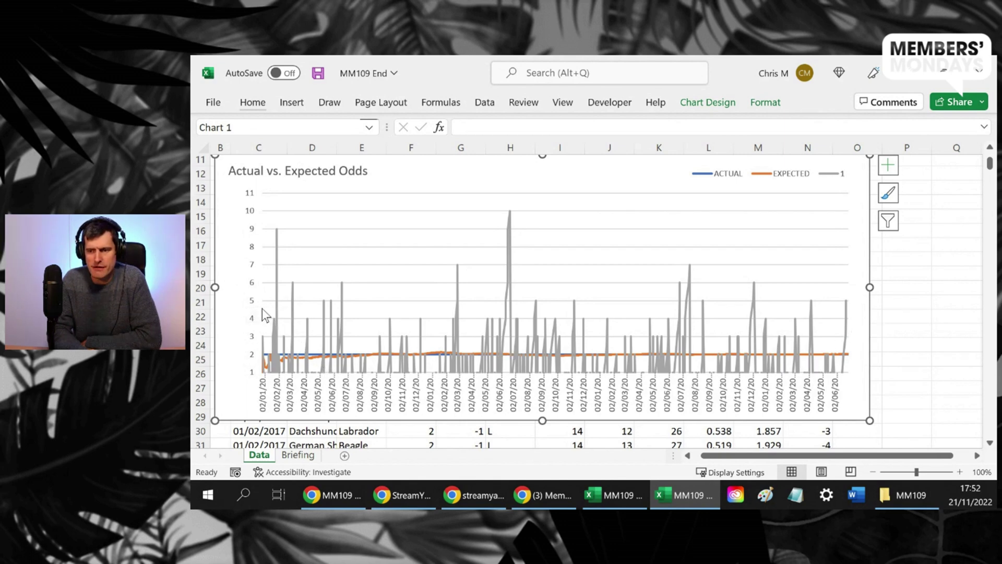
- Set the vertical axis bounds to Minimum -15 and Maximum 15 in Format Axis
click(250, 283)
right_click(250, 283)
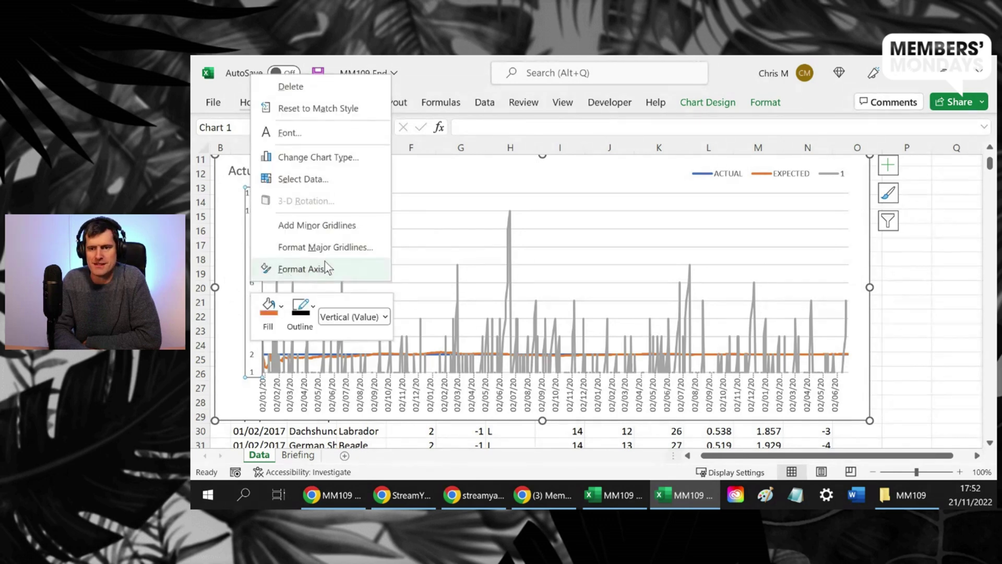
click(299, 269)
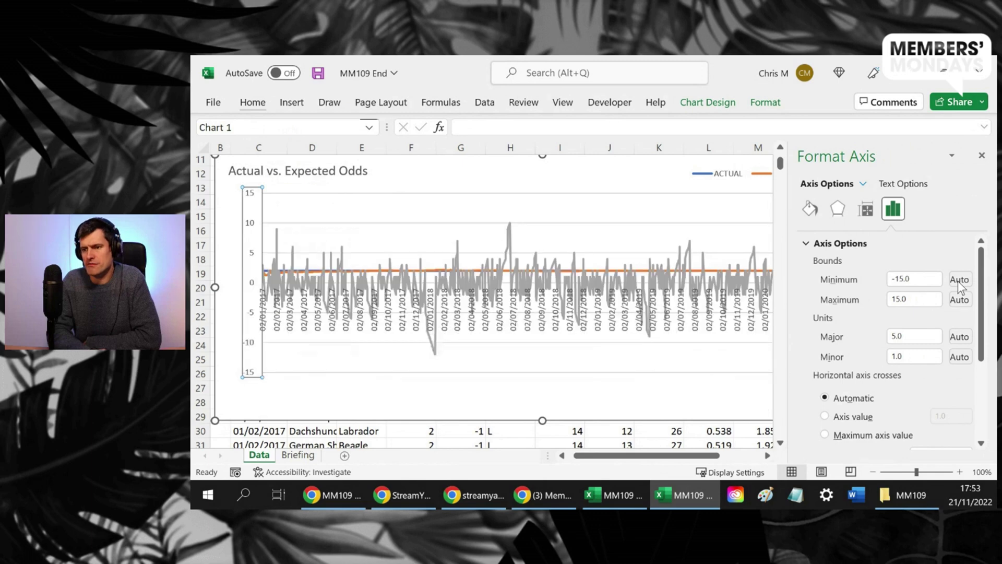
click(982, 156)
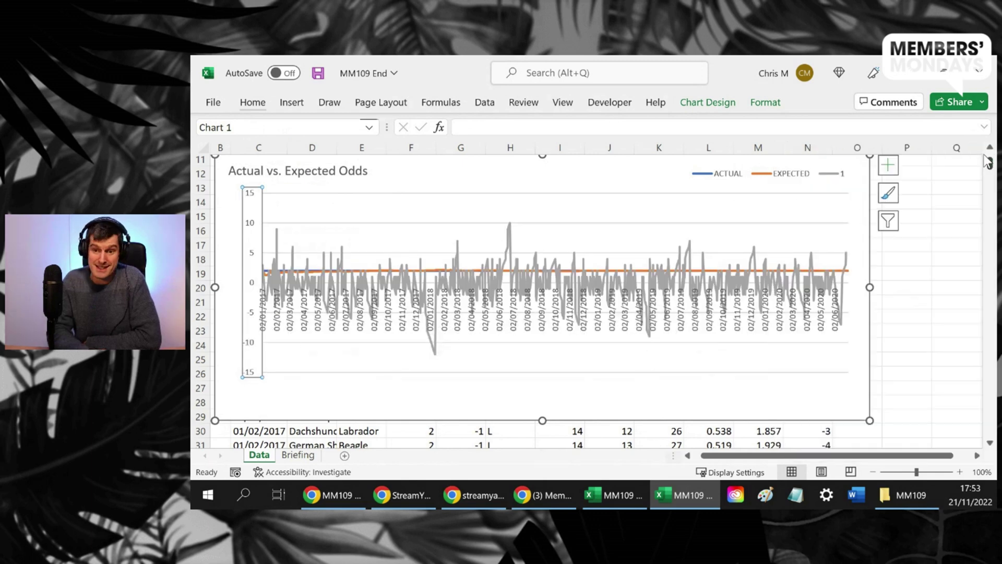
click(810, 241)
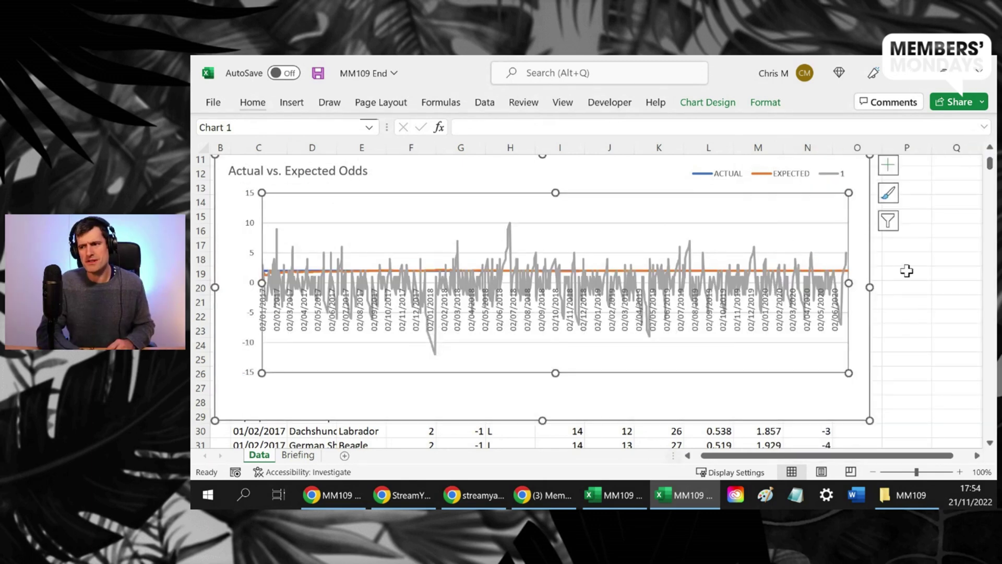
- Convert to a Combo chart: ACTUAL and EXPECTED as lines, series 1 as Clustered Column
click(945, 276)
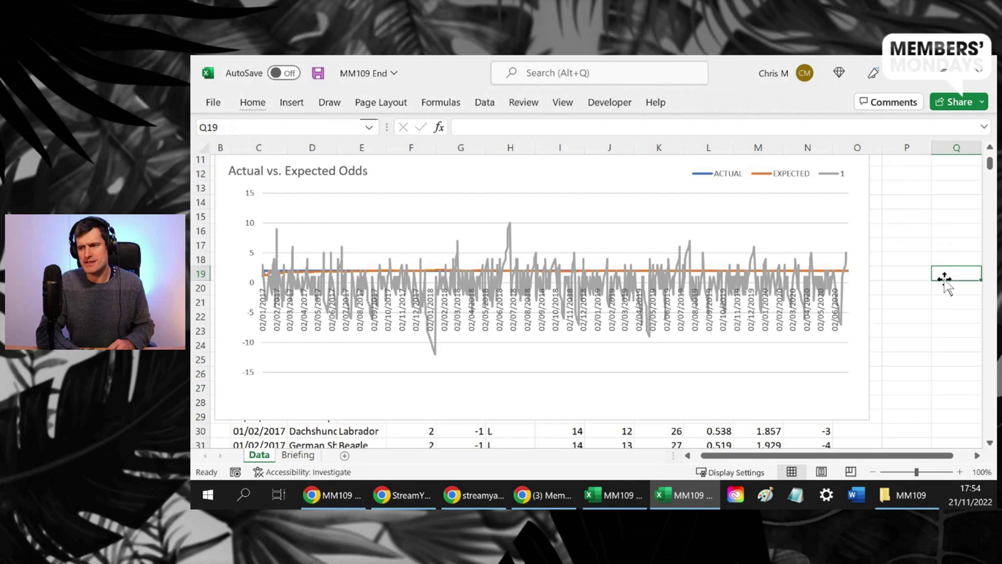
click(848, 219)
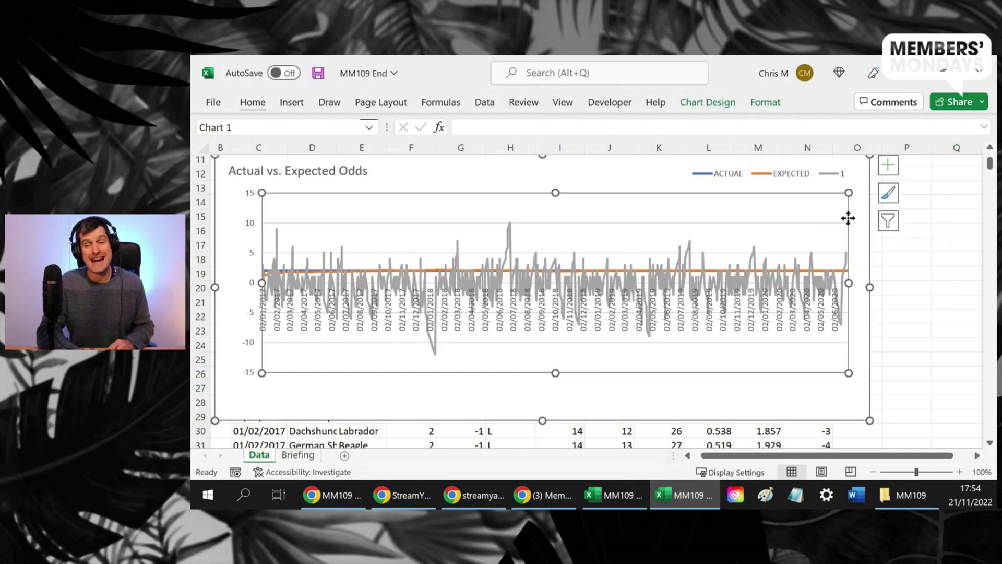
click(722, 104)
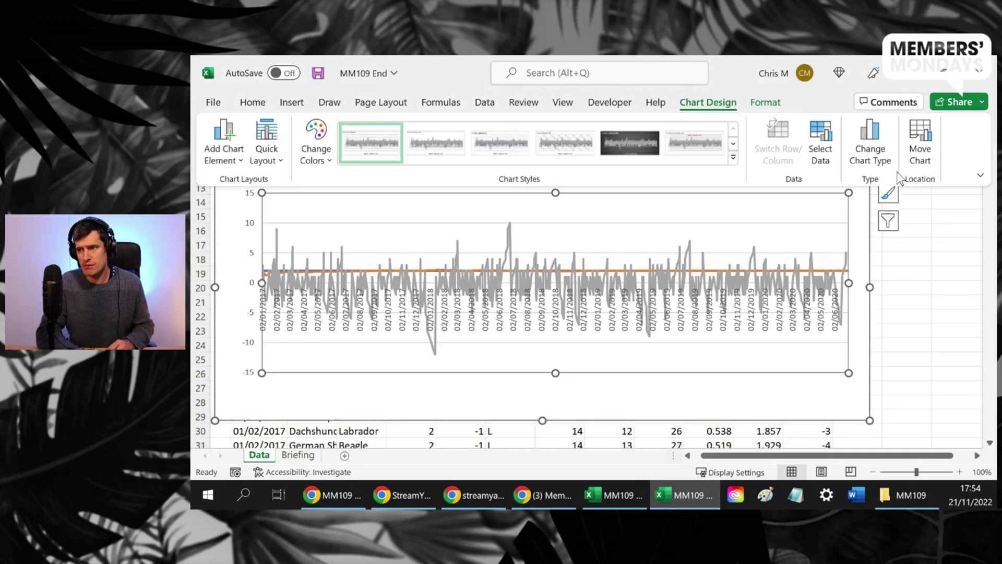
click(870, 155)
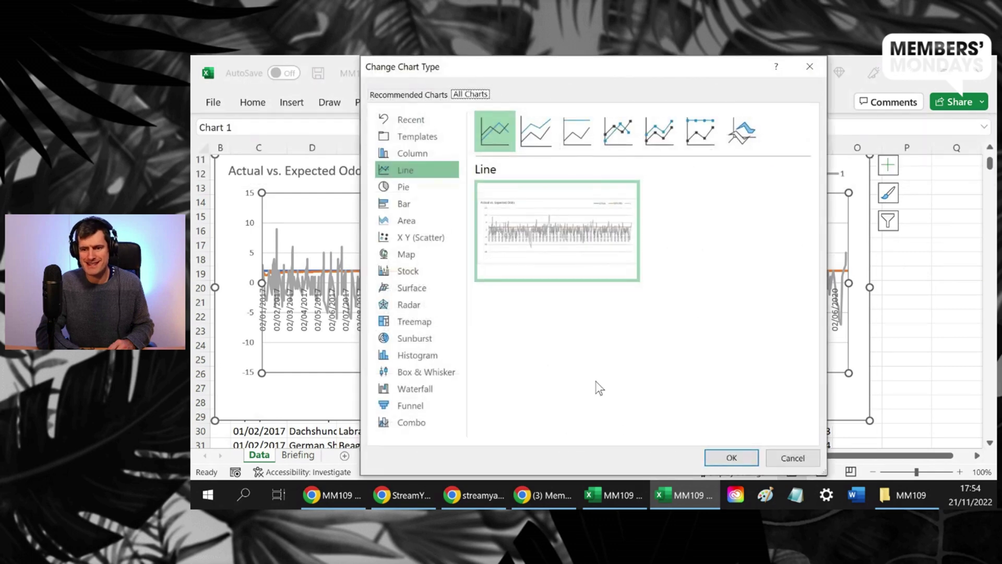
click(420, 427)
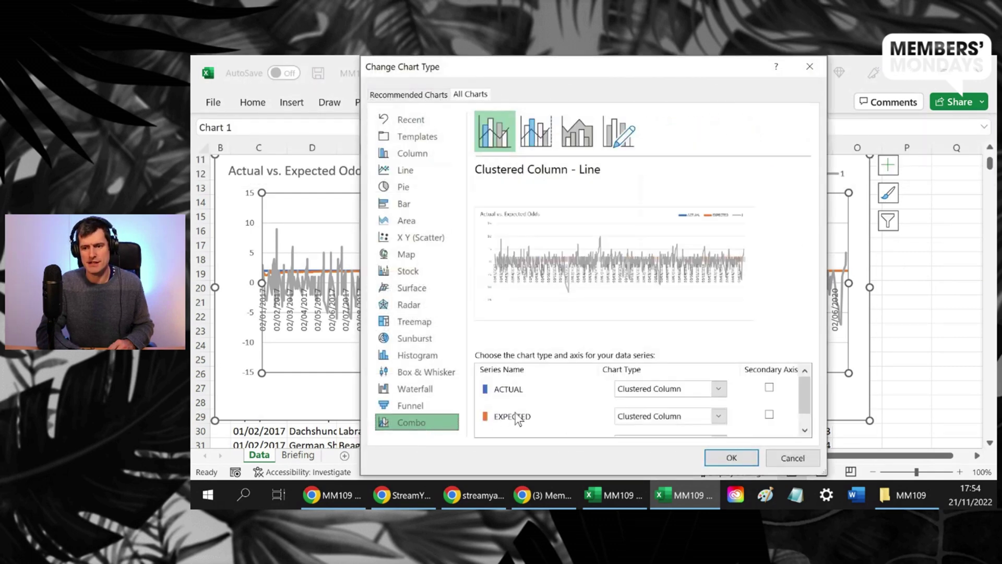
click(718, 391)
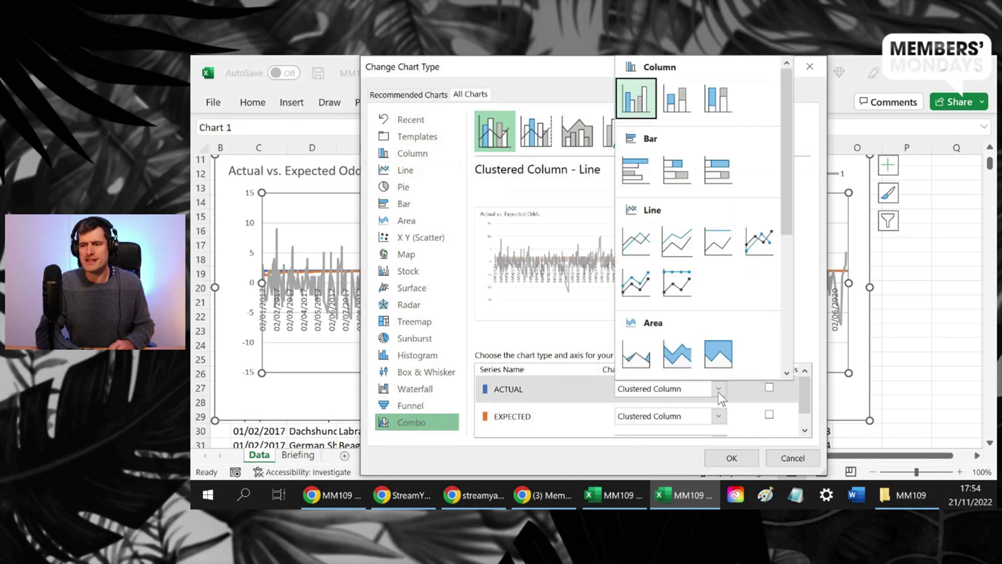
click(647, 241)
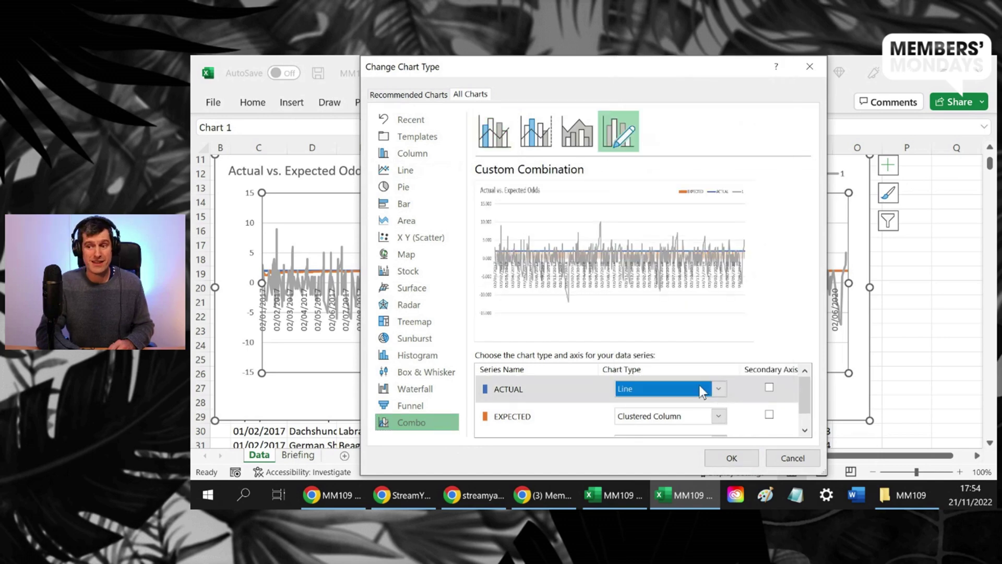
click(720, 415)
click(649, 278)
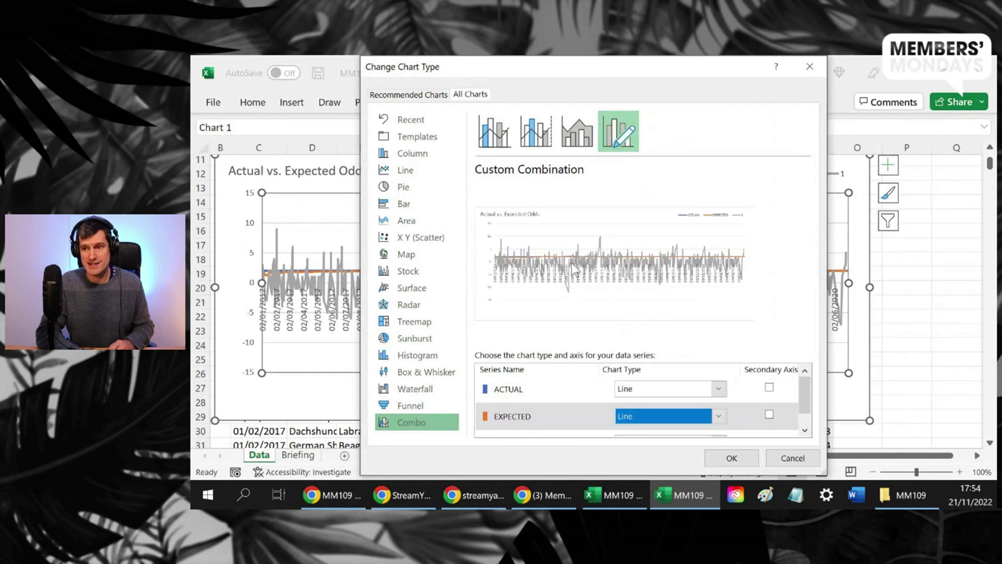
scroll(806, 398, down, 1)
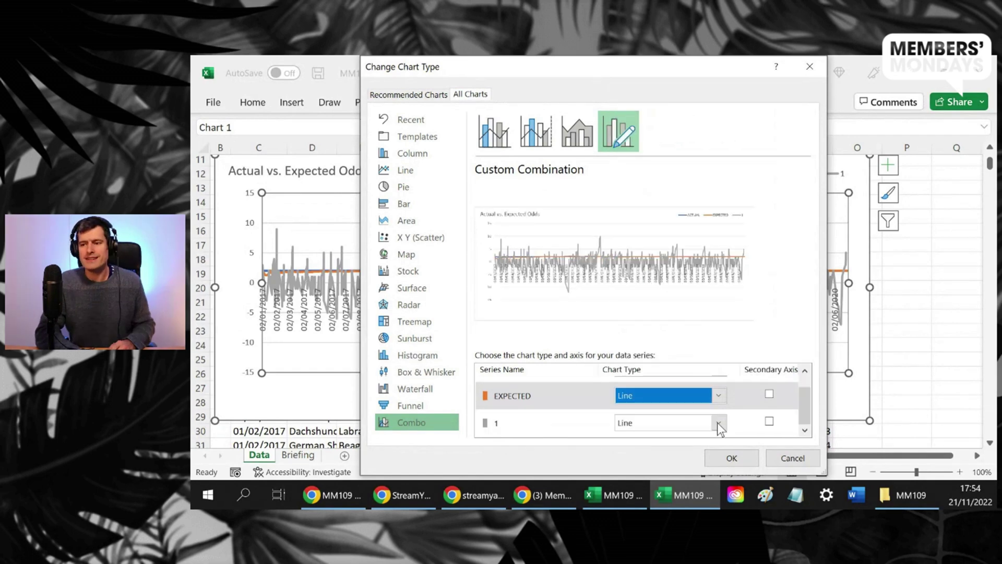
click(718, 422)
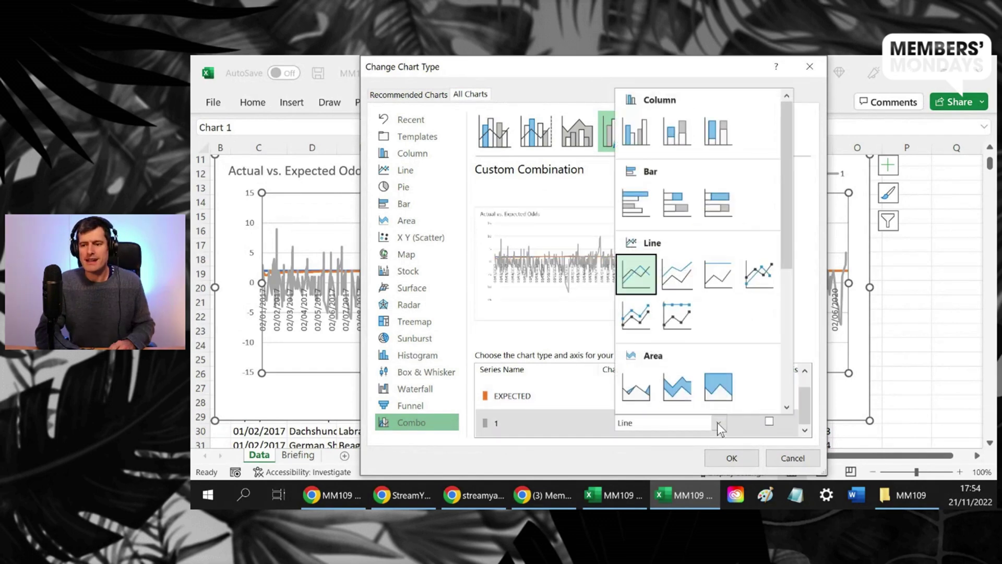
click(638, 141)
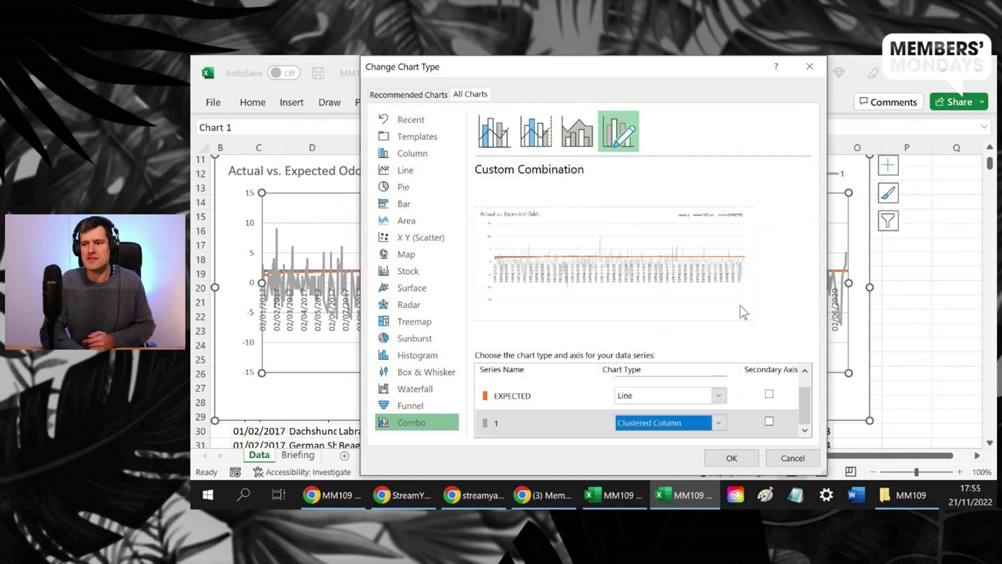
click(737, 463)
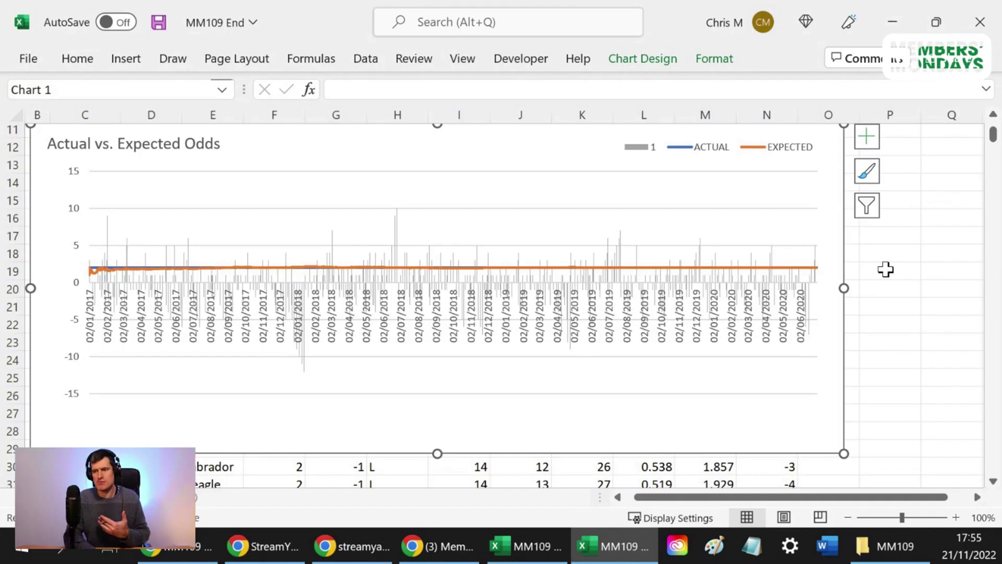
- Edit series 1 to take its name from =Data!$N$4 and values from =Data!$N$5:$N$885
click(641, 147)
scroll(919, 351, up, 3)
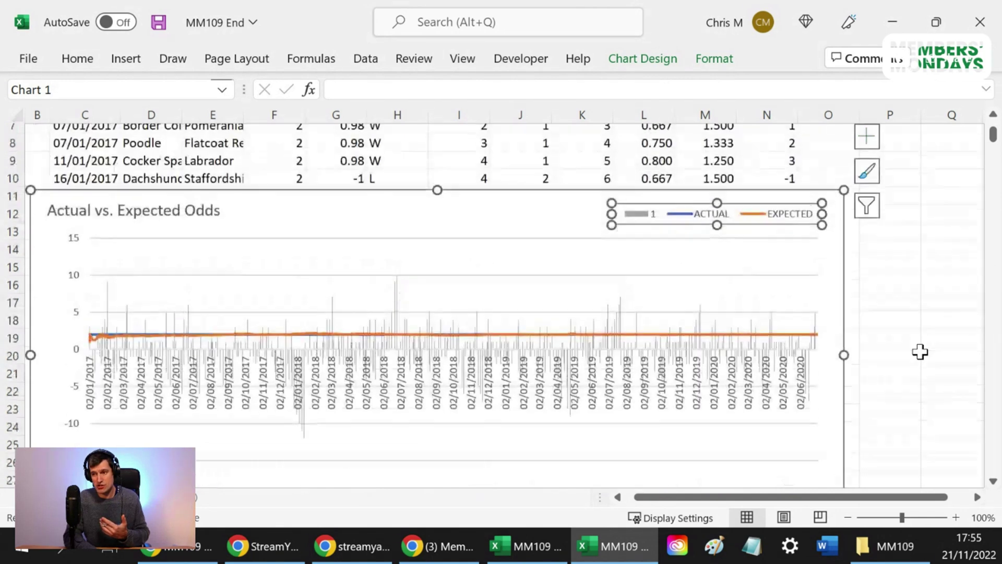
right_click(412, 333)
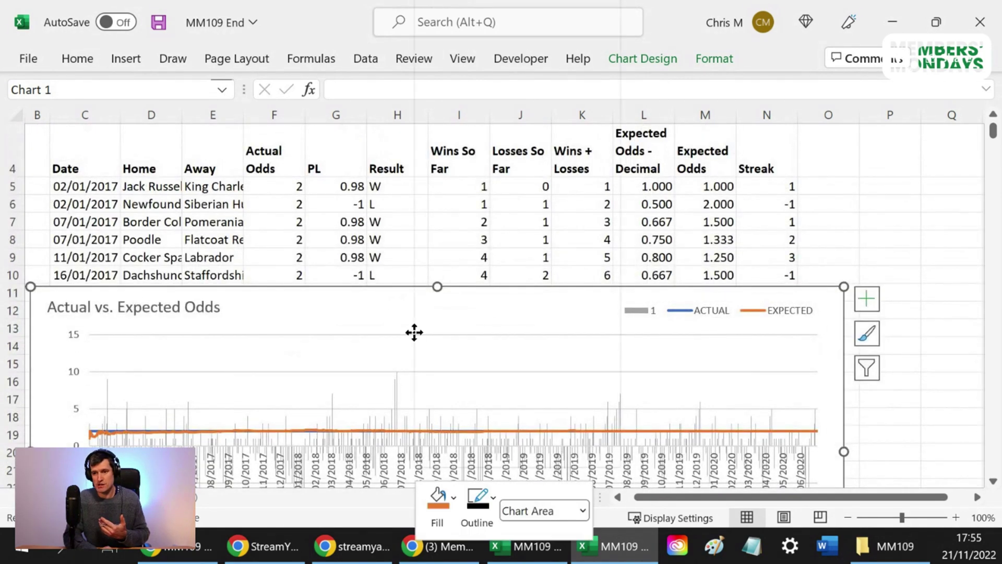
click(489, 287)
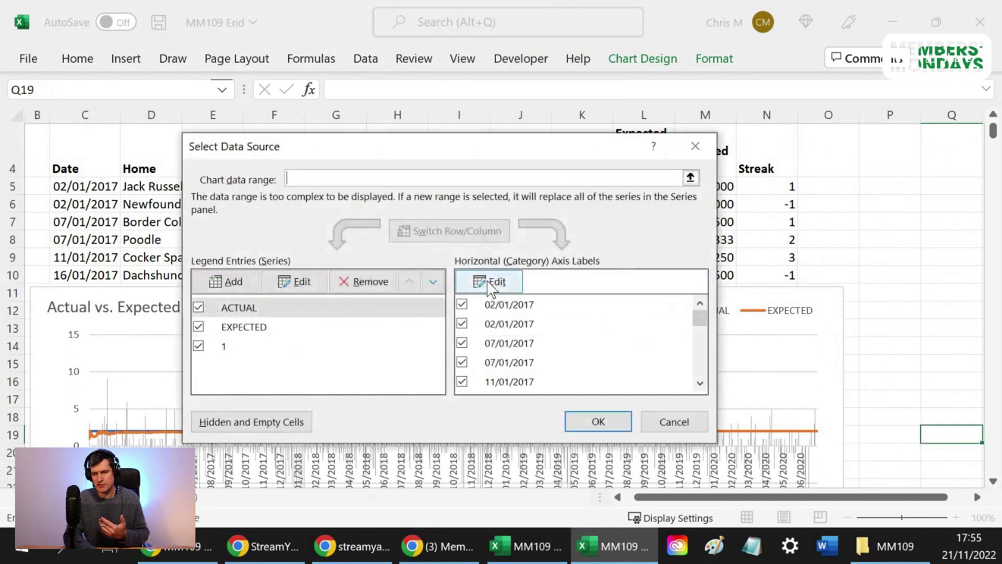
click(242, 347)
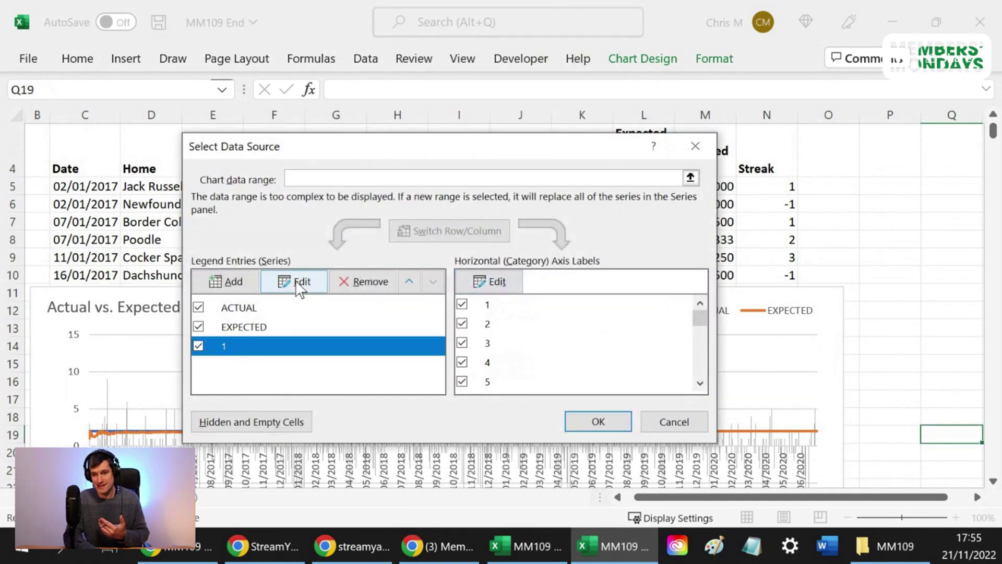
click(296, 281)
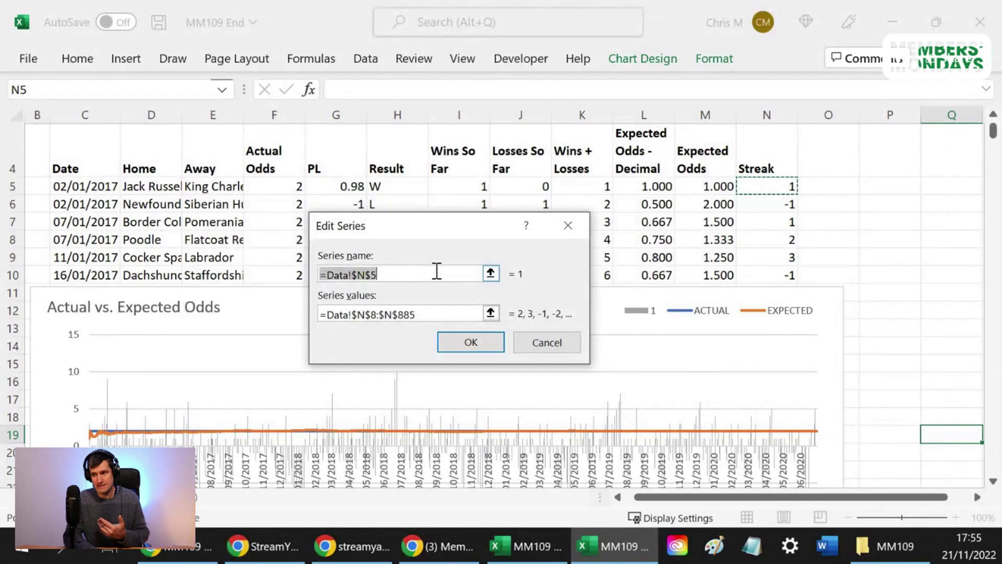
click(751, 145)
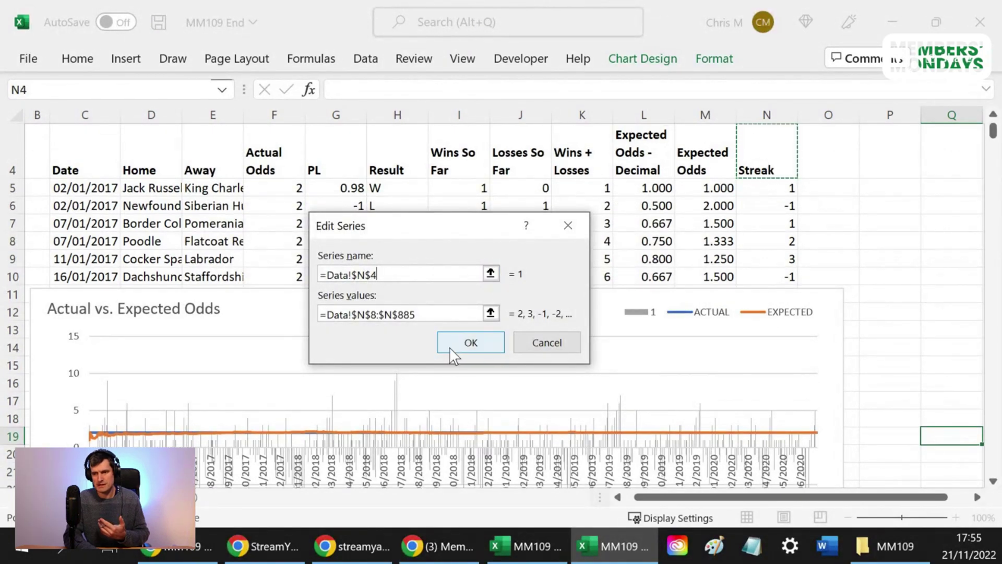
click(371, 314)
key(BackSpace)
text(5)
scroll(470, 334, down, 2)
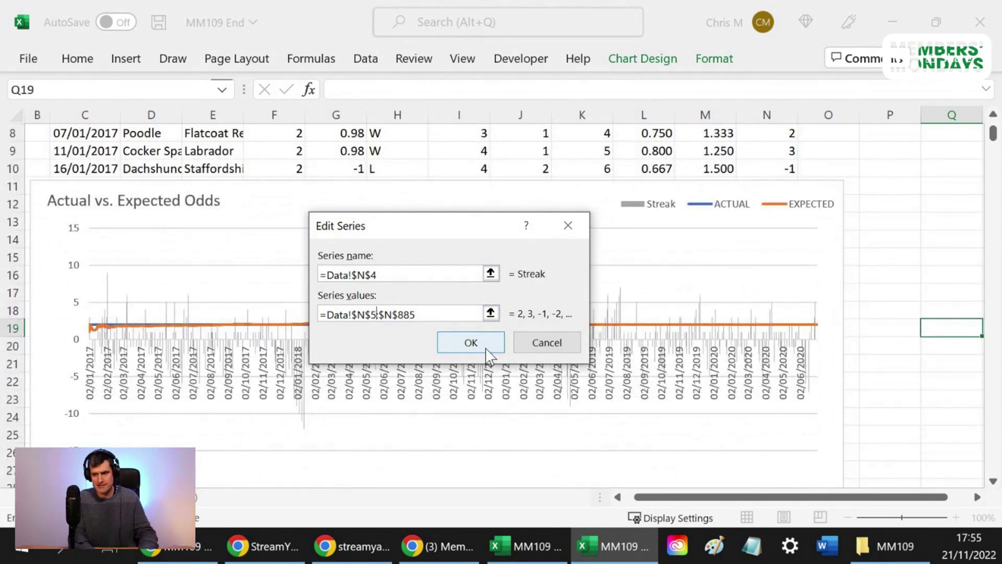
click(485, 348)
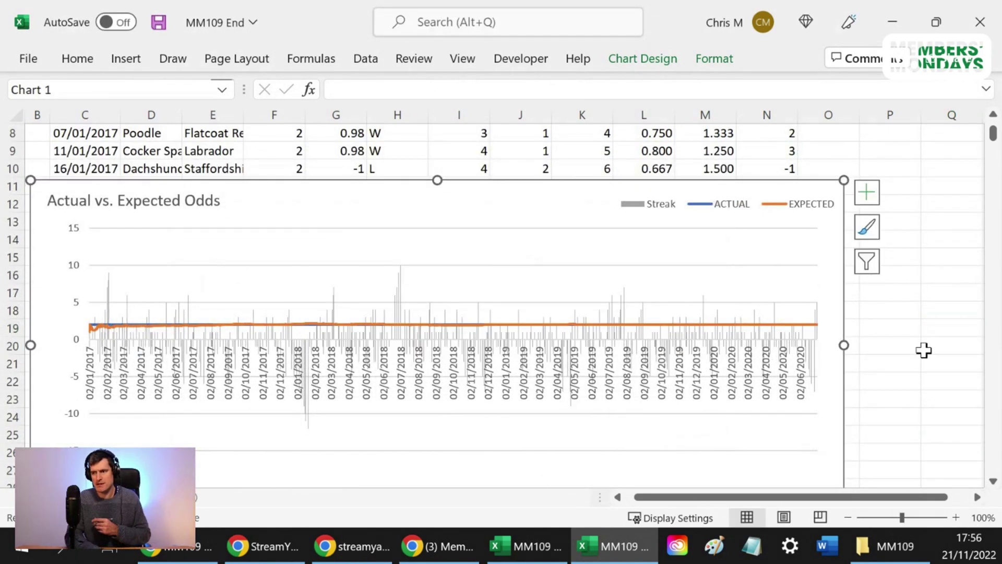
- Retitle the Streak header in cell N4 to STREAK
scroll(976, 383, up, 3)
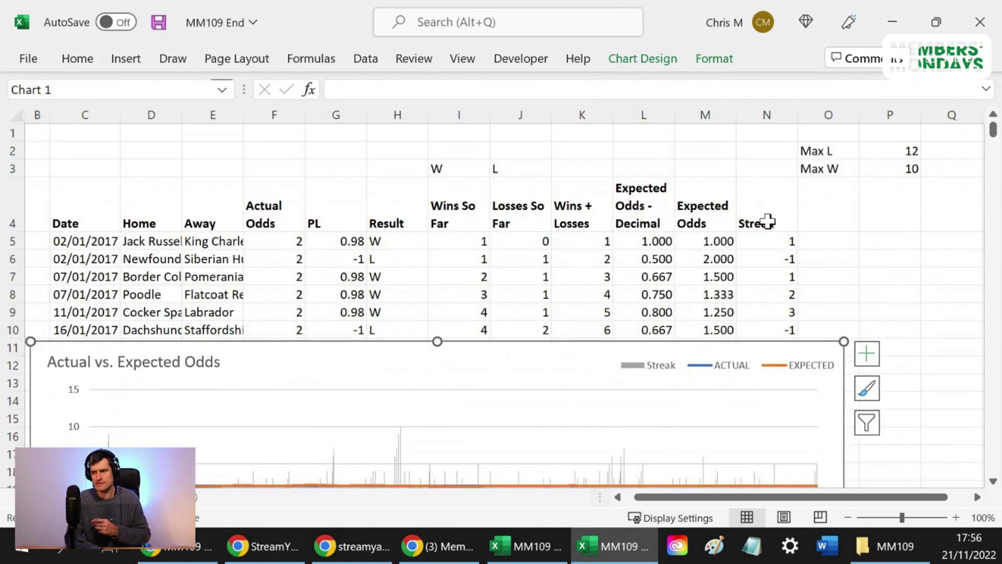
click(767, 221)
text(ST)
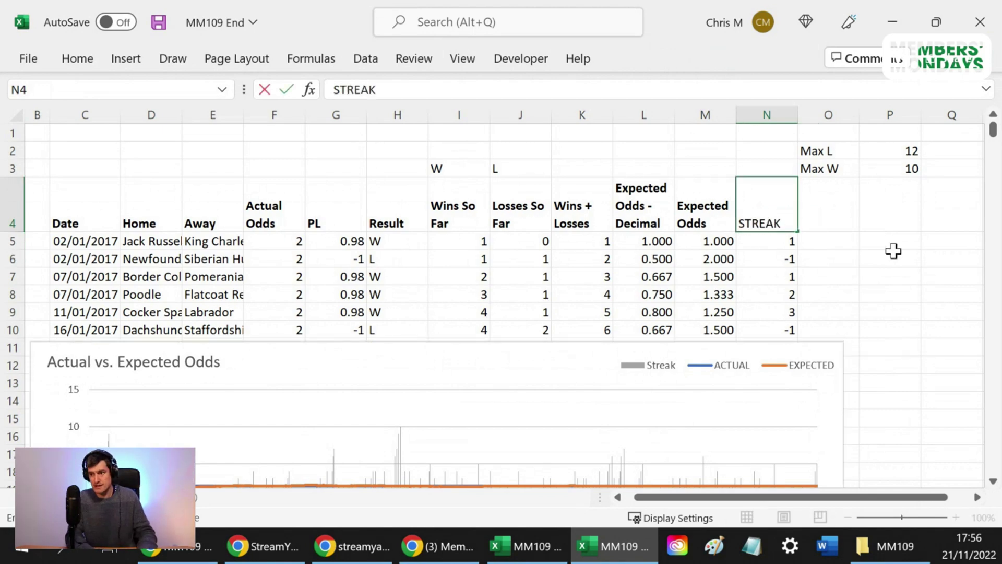
text(REAK)
key(Return)
scroll(897, 327, down, 2)
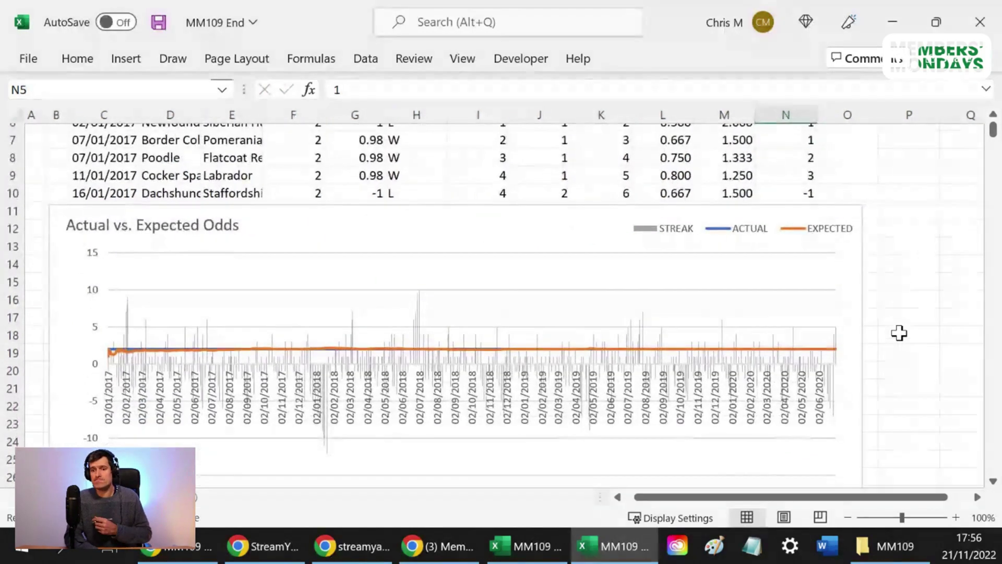
scroll(898, 333, down, 1)
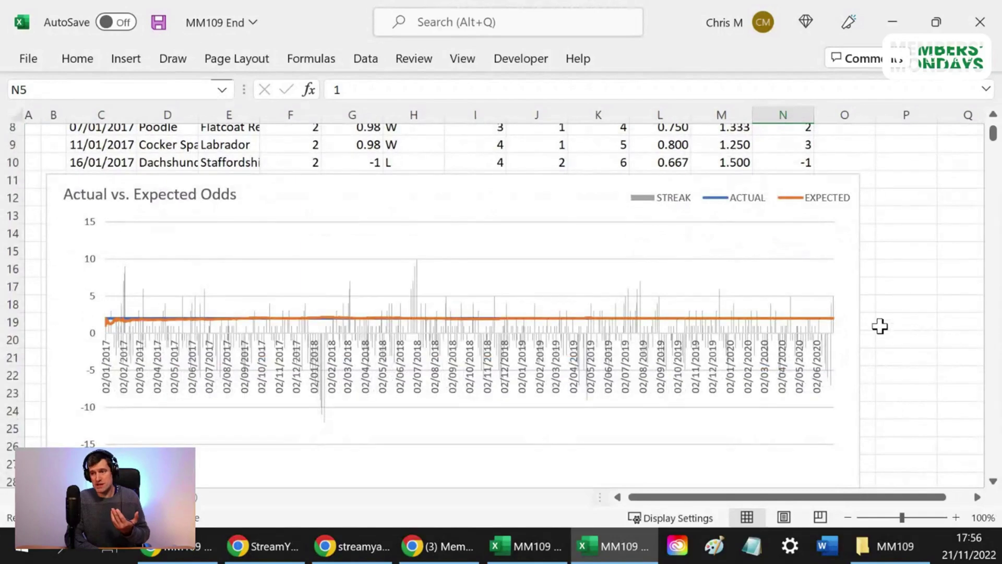
- Move the STREAK series onto the secondary axis in the chart type settings
click(537, 179)
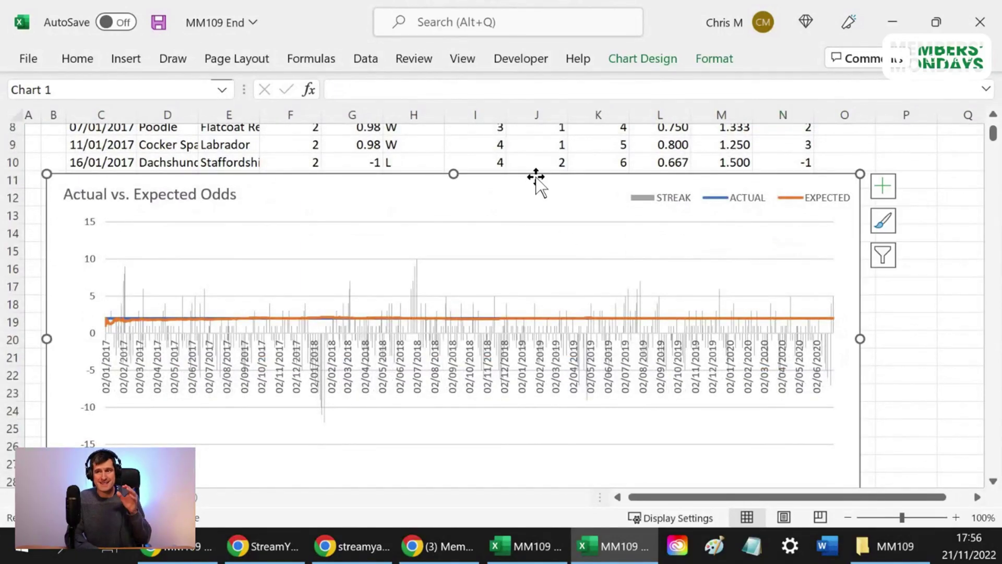
click(669, 65)
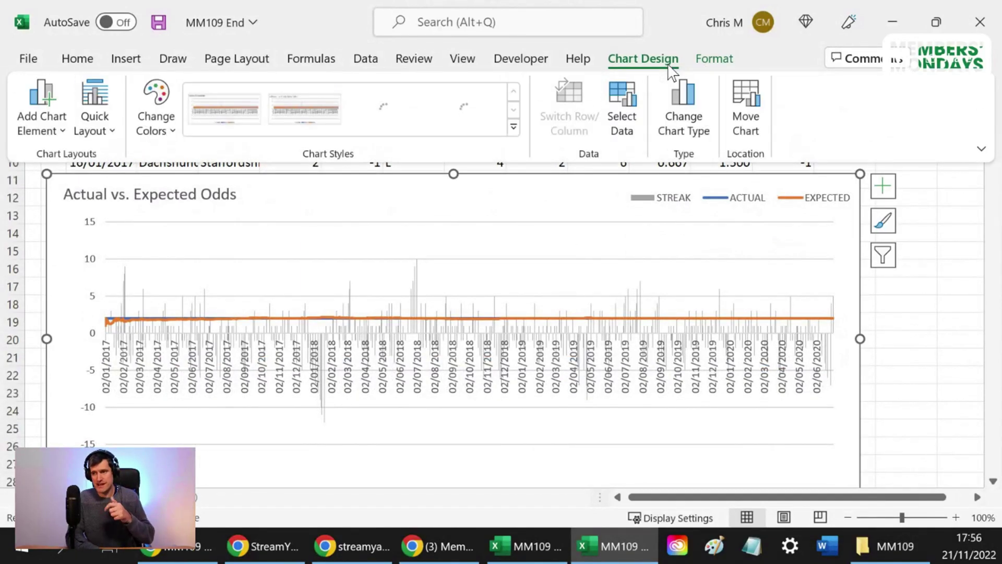
click(682, 112)
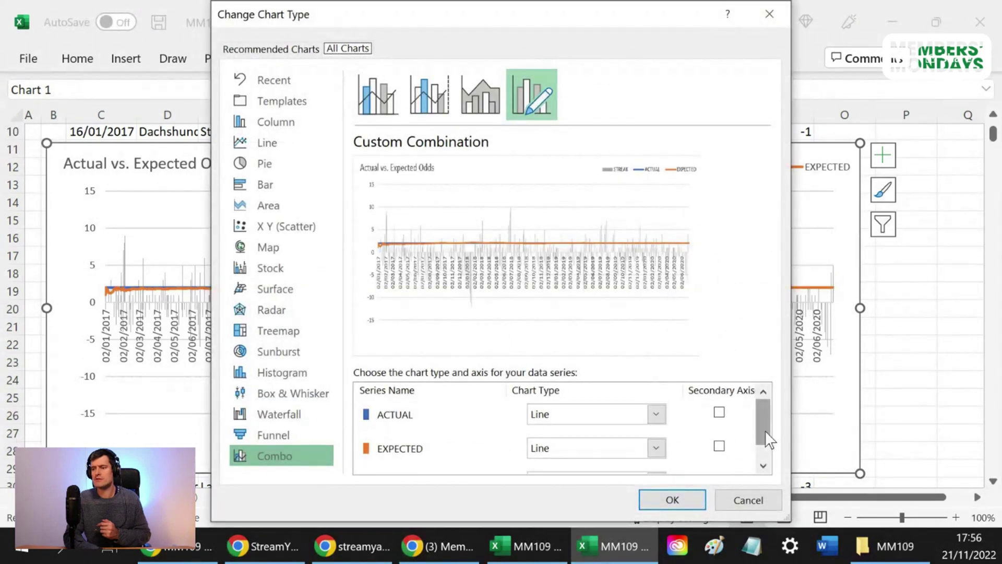
drag(764, 436, 776, 477)
click(719, 454)
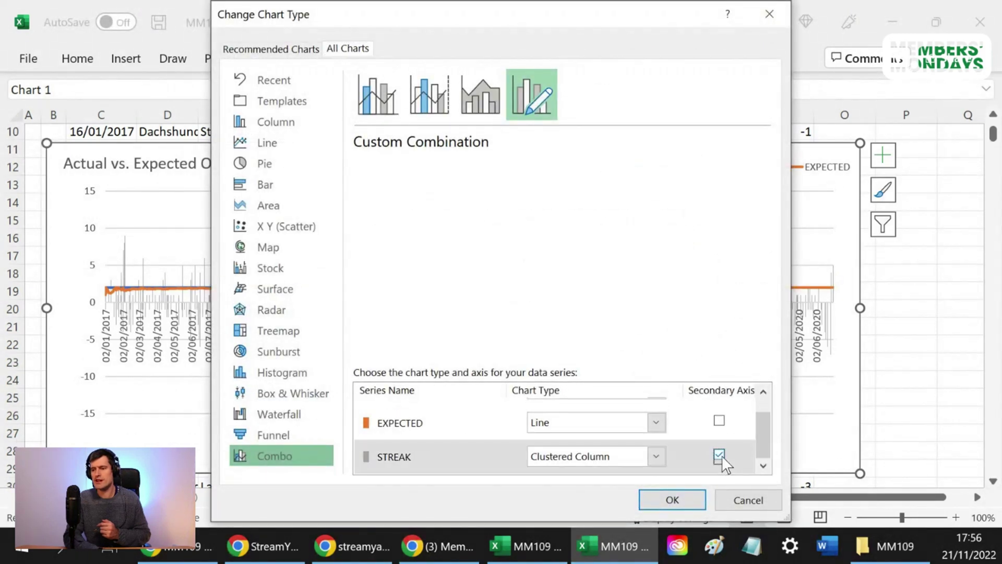
click(673, 499)
- Turn on Invert if negative in the STREAK series fill so losing runs show in black
click(322, 334)
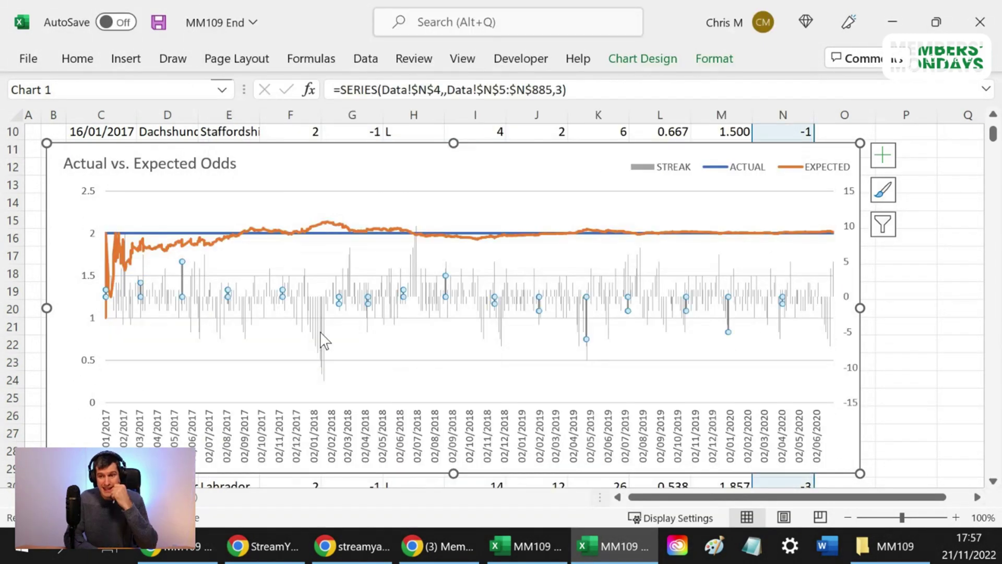
key(Escape)
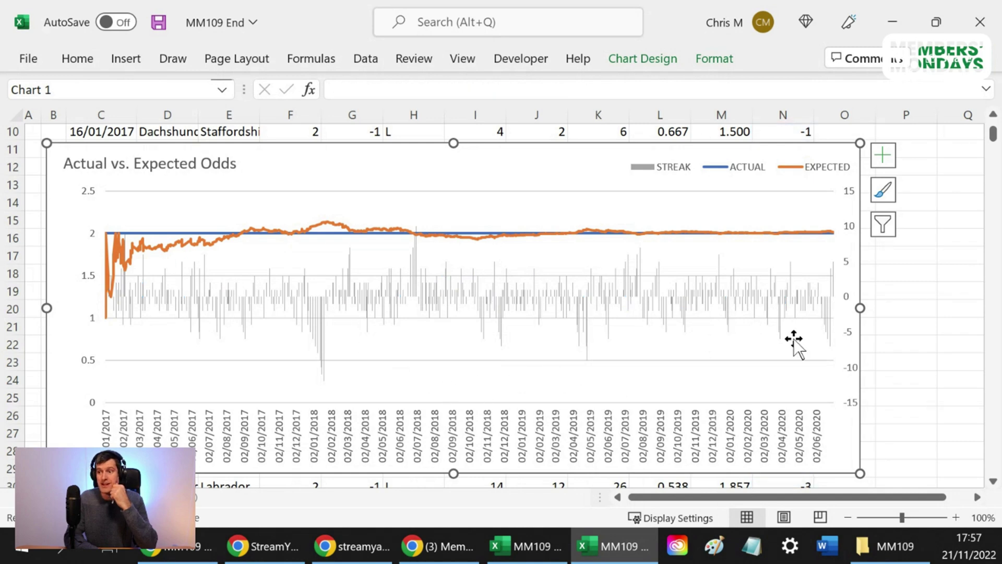
click(830, 328)
click(714, 58)
click(99, 108)
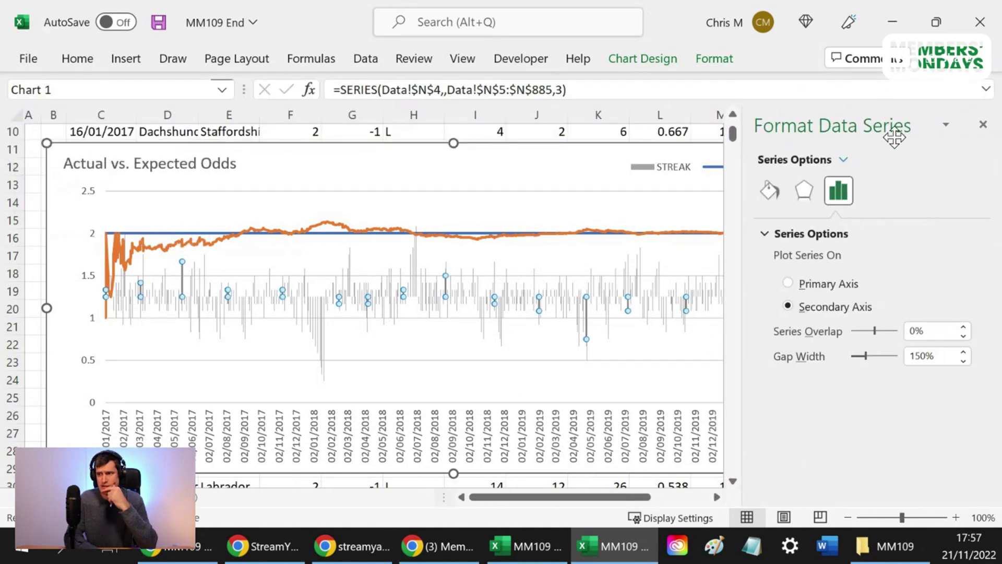
click(770, 192)
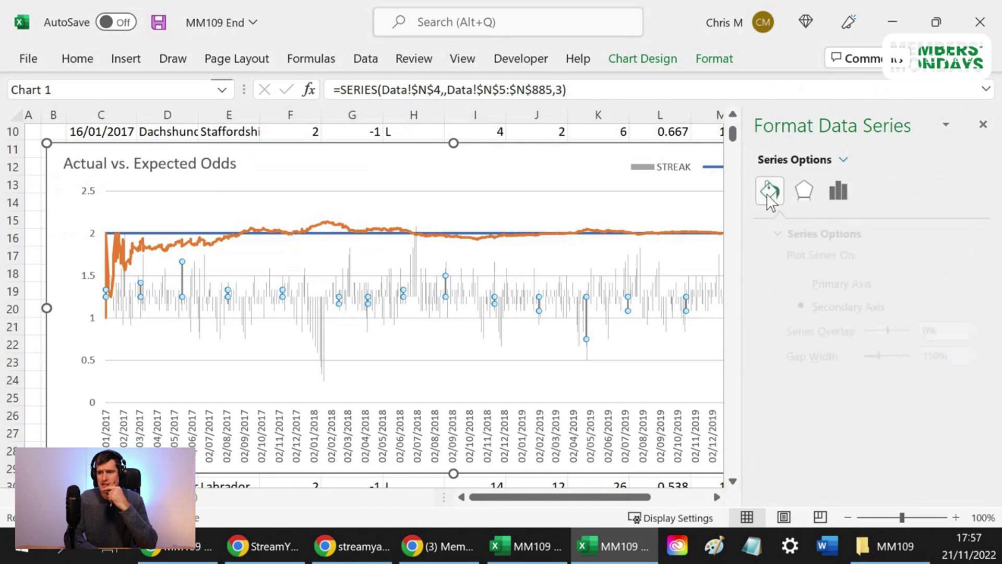
click(783, 235)
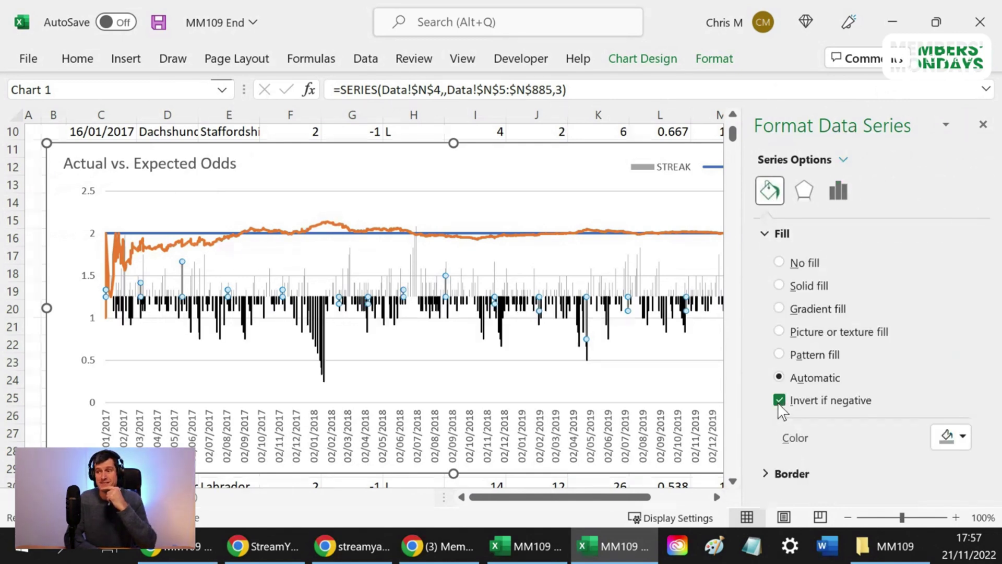
click(983, 124)
- Set the left vertical axis Bounds Minimum to 1
click(95, 313)
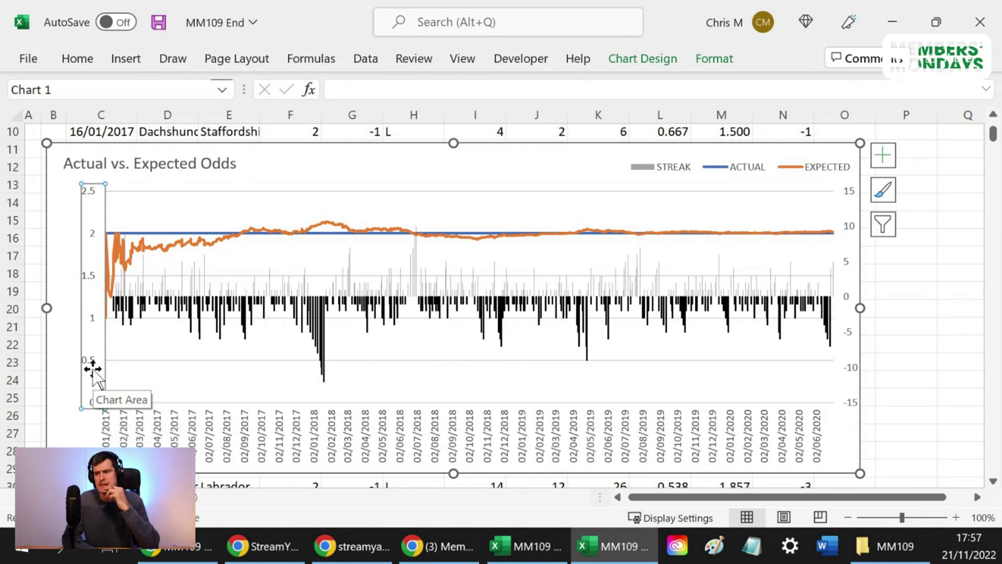
right_click(93, 286)
click(159, 262)
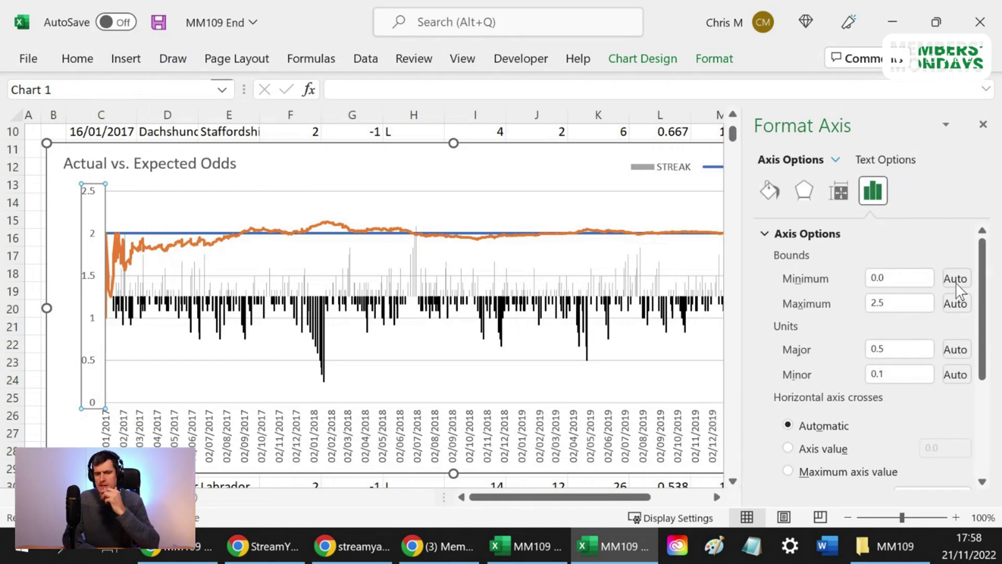
click(919, 278)
text(1)
key(Return)
key(Escape)
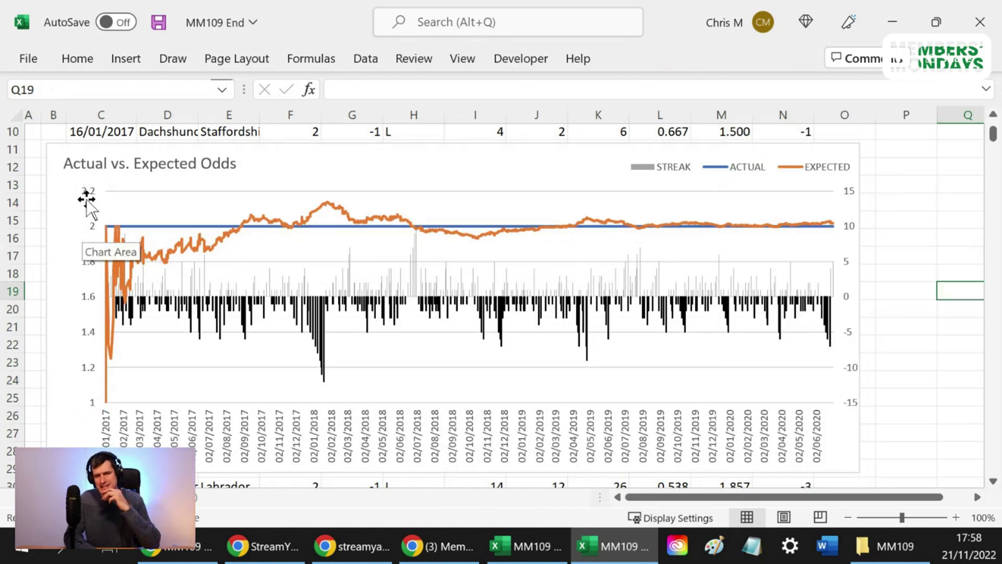